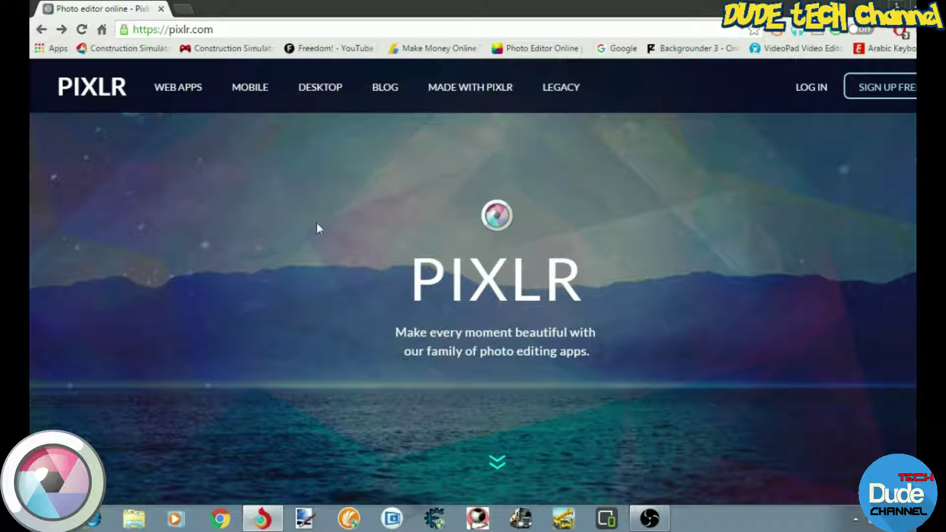
Launch the Pixlr Editor web app from the list of Pixlr apps.
click(498, 463)
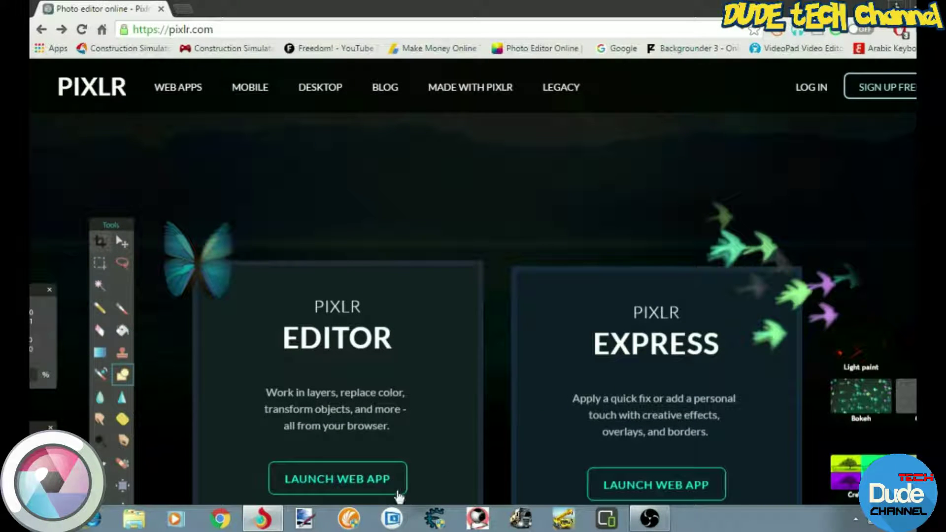
click(350, 479)
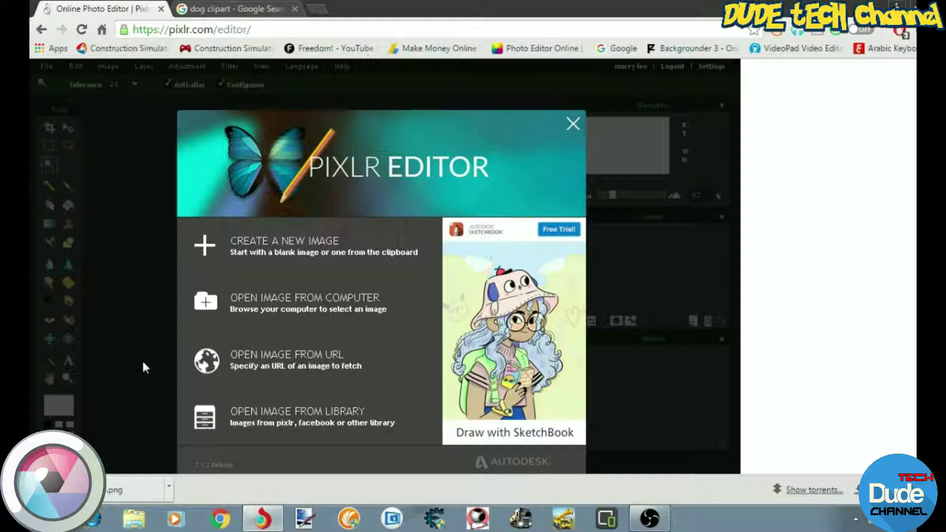
Open dog-clipart-4 from the computer, centre its window, and pick the Magic Wand tool.
click(278, 307)
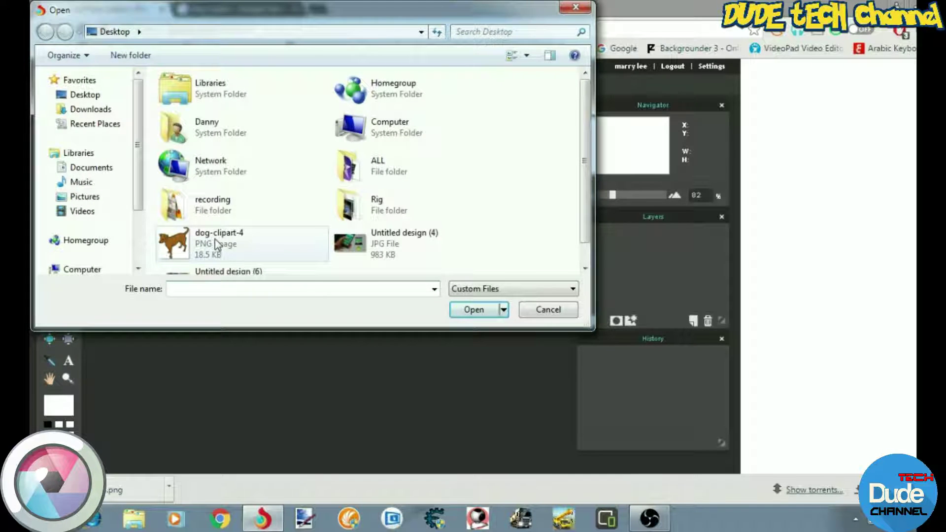
click(213, 239)
double_click(213, 240)
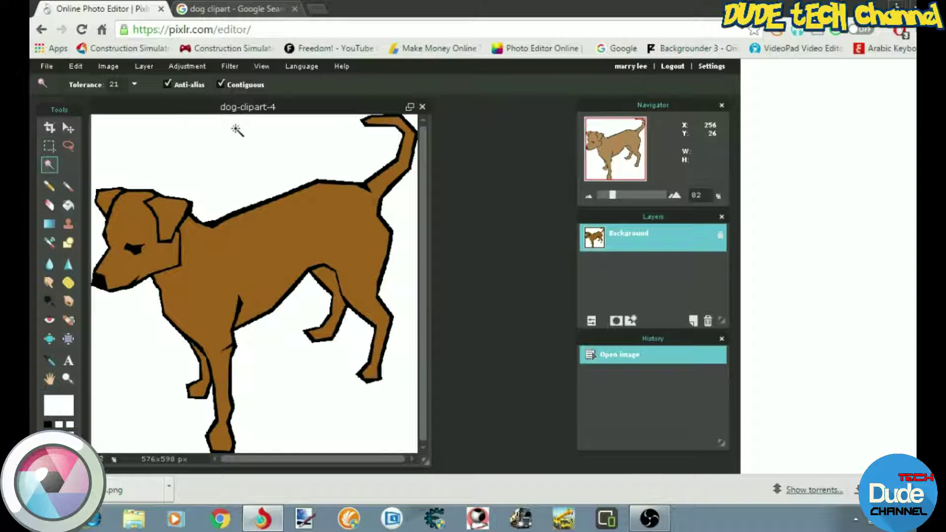
drag(227, 117, 305, 112)
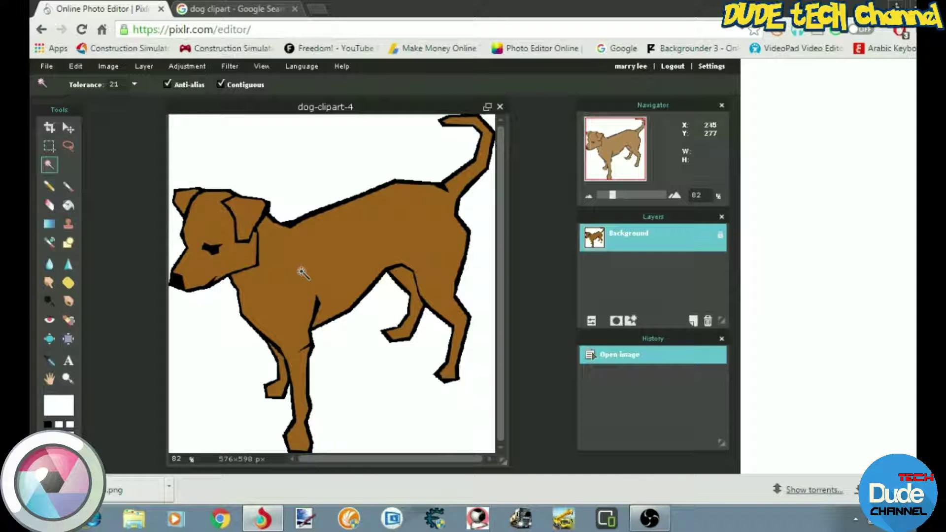
click(69, 129)
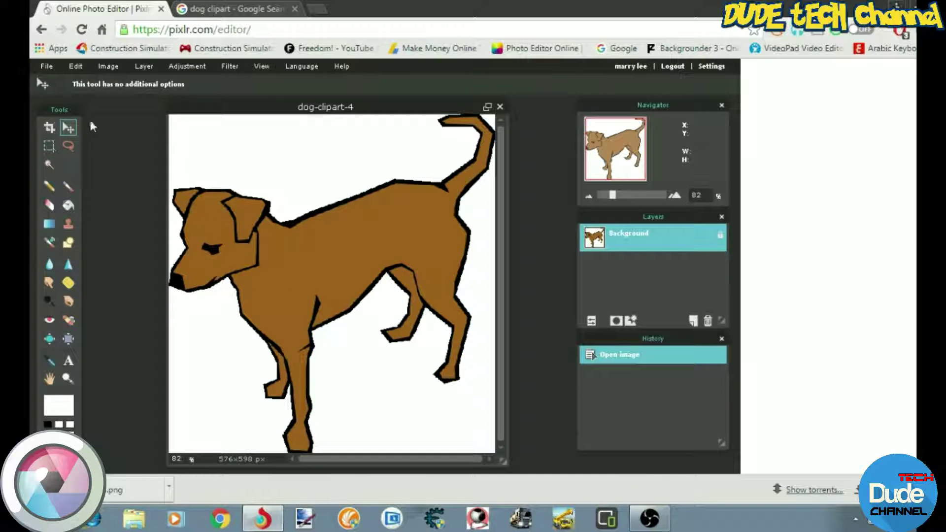
click(49, 165)
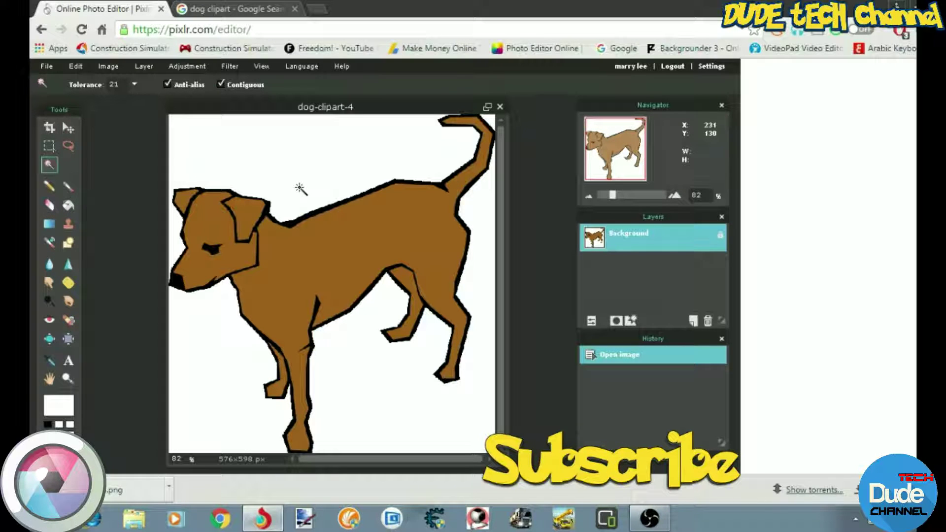
Unlock the Background layer and delete the white areas above, left and right of the dog.
double_click(716, 239)
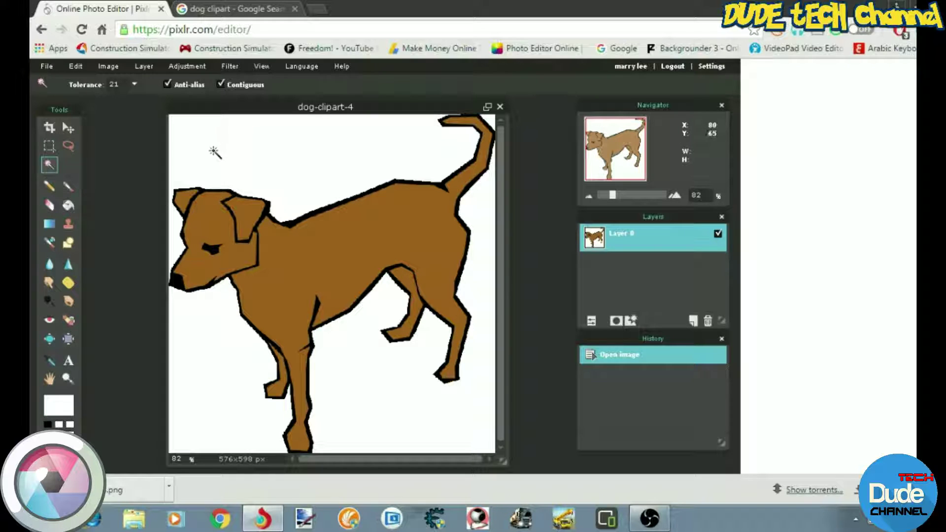
click(200, 140)
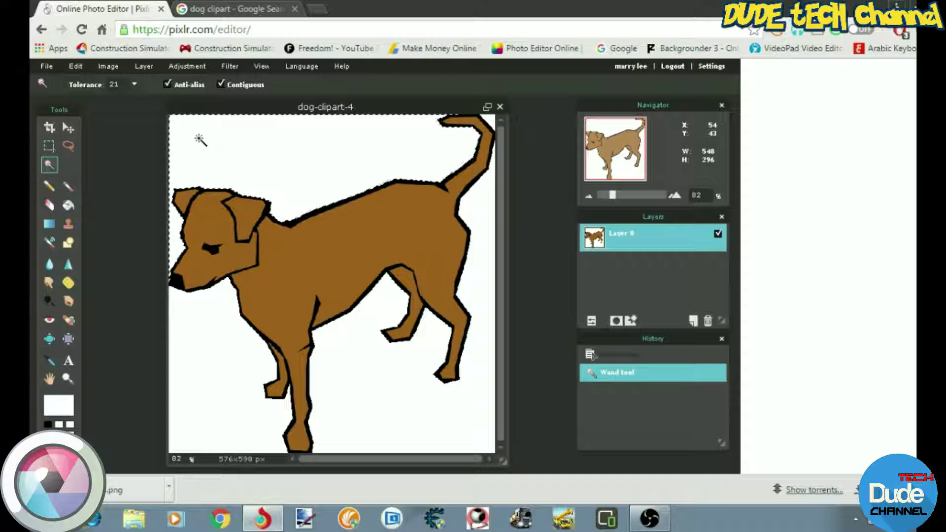
key(Delete)
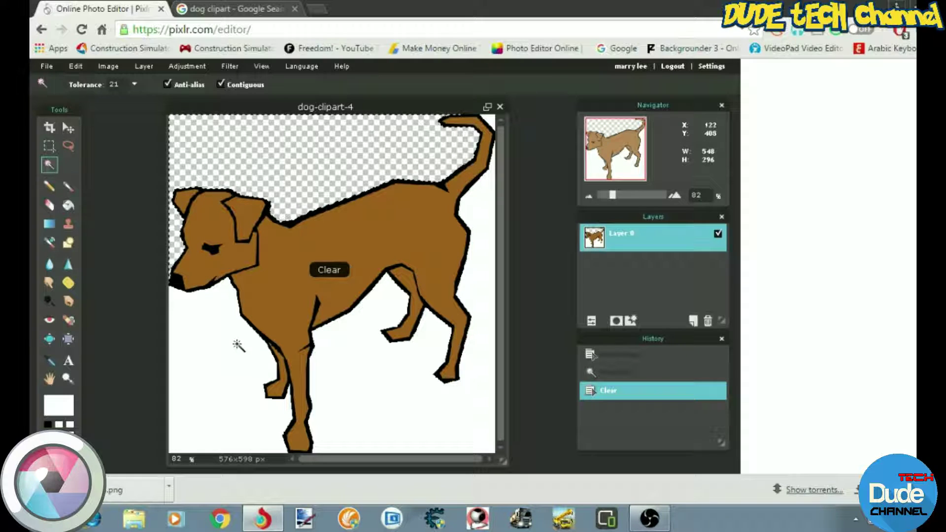
click(199, 344)
key(Delete)
click(356, 377)
key(Delete)
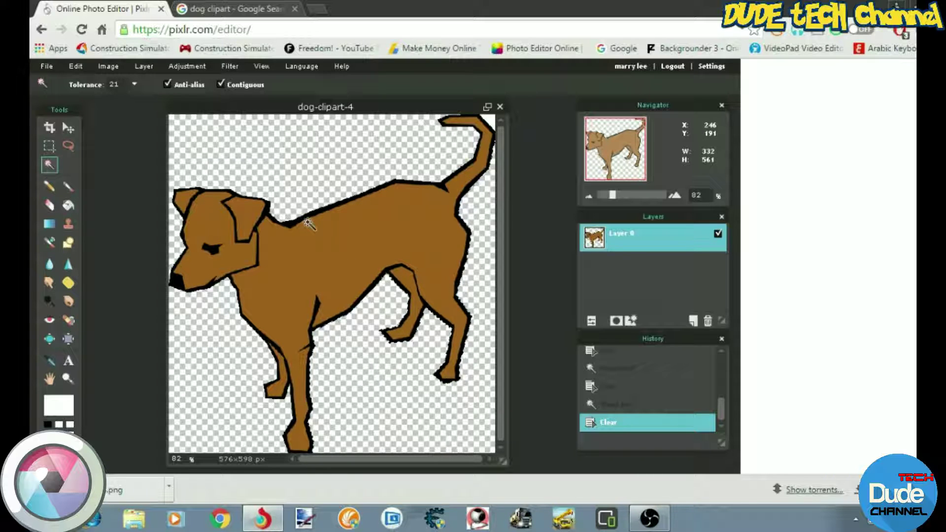
Save as dog-clipart-4 PNG (Transparent, full quality) on the Desktop, replacing the existing file.
click(43, 65)
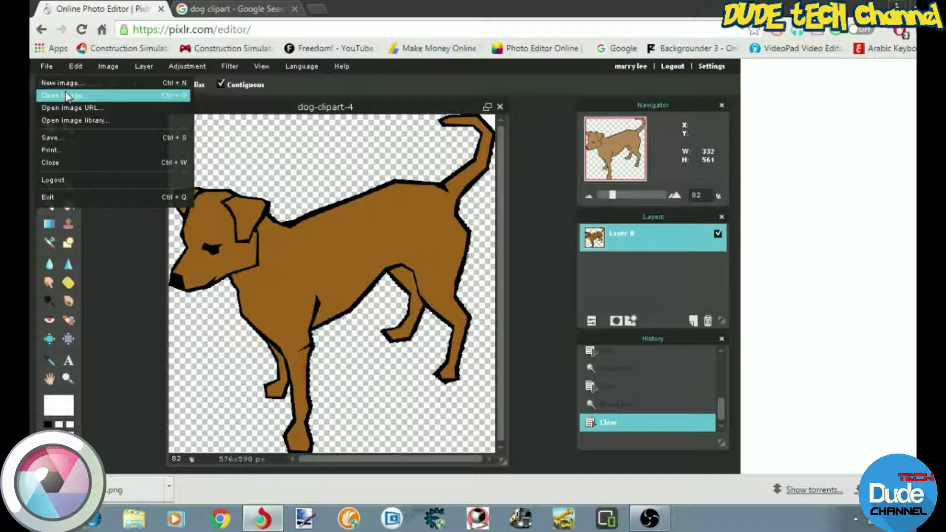
click(67, 138)
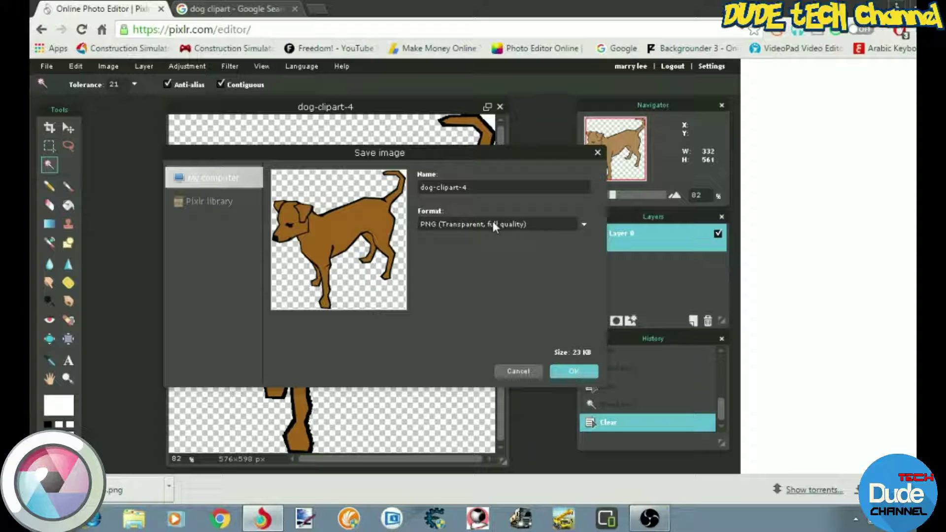
click(585, 223)
click(536, 223)
click(574, 371)
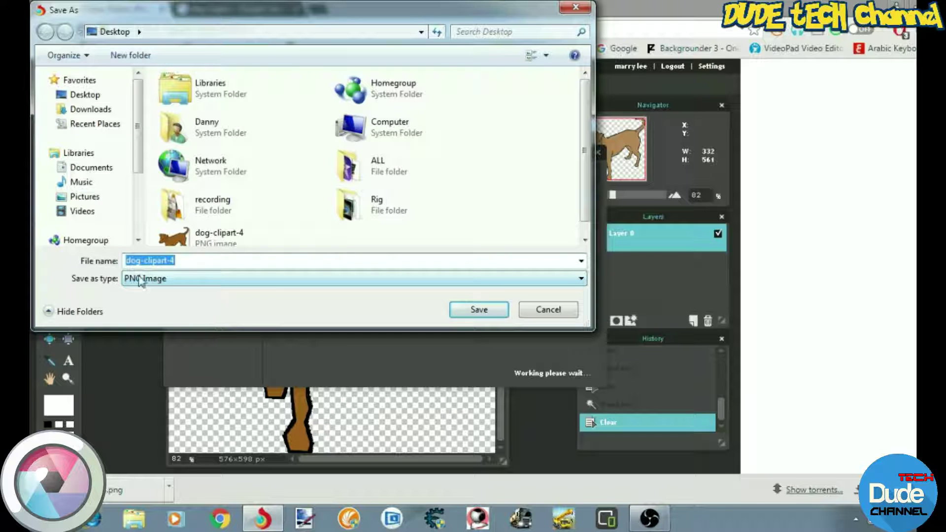
click(463, 310)
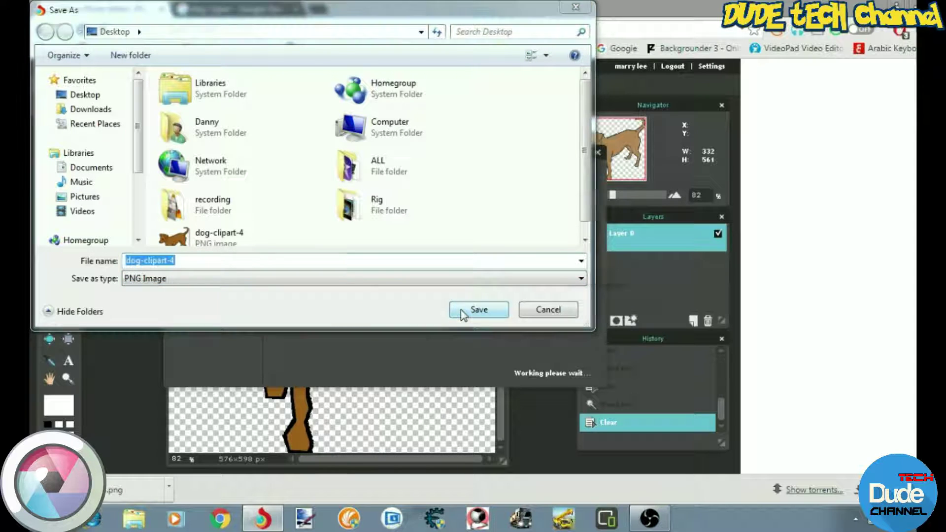
click(543, 264)
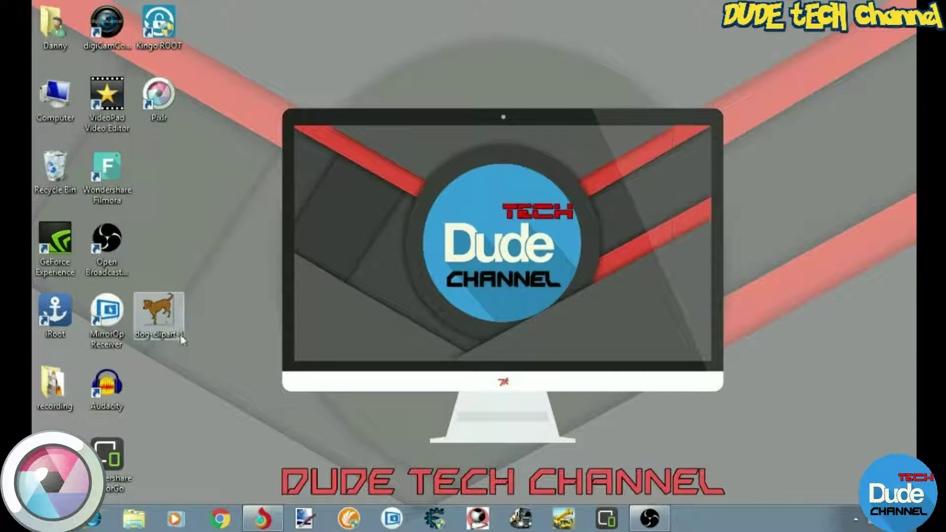
Preview dog-clipart-4 from the desktop in Photo Viewer, close it, and return to Chrome.
click(163, 314)
double_click(165, 316)
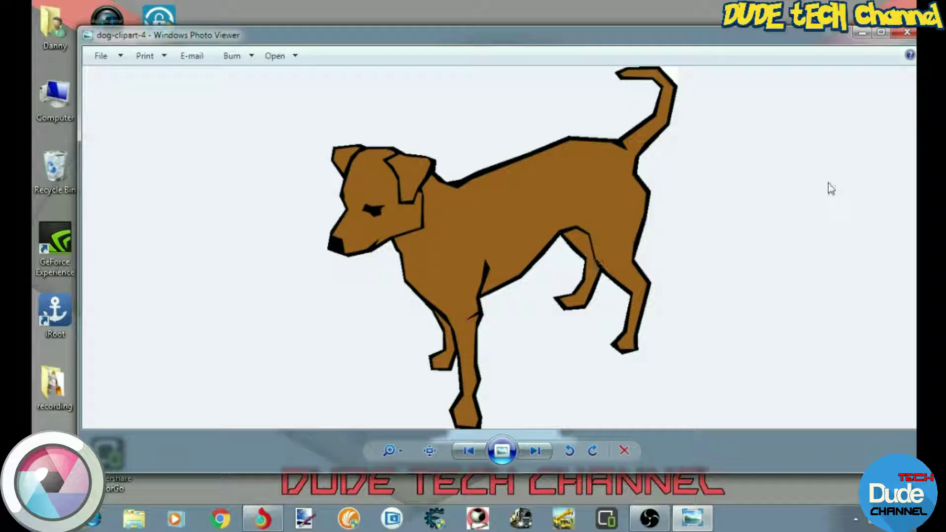
click(906, 32)
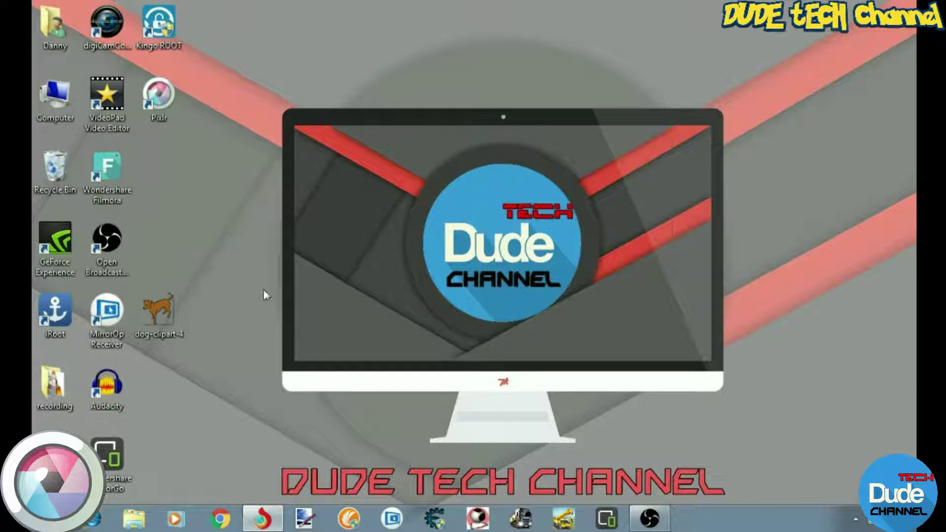
click(265, 521)
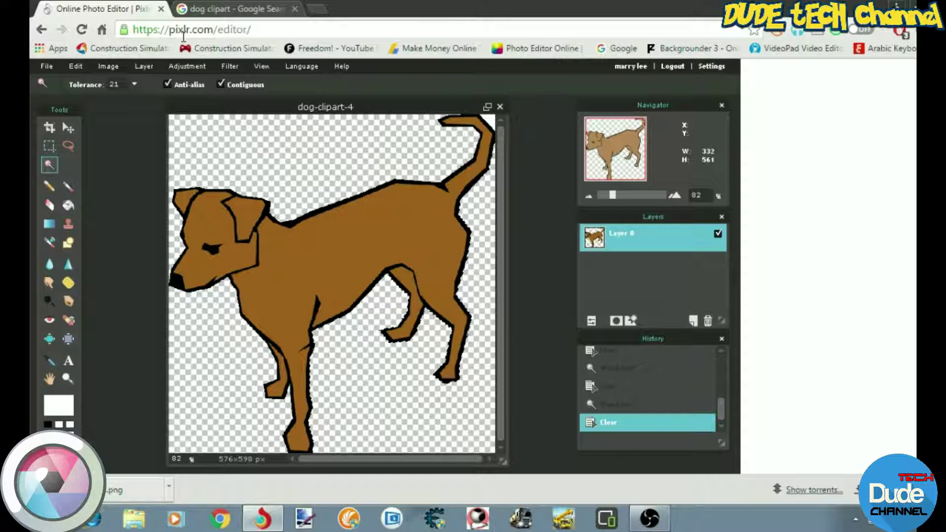
Go to pixlr.com, confirm leaving the editor, and open the Pixlr Desktop app page.
click(260, 29)
key(BackSpace)
key(BackSpace)
key(BackSpace)
key(BackSpace)
key(BackSpace)
key(BackSpace)
key(BackSpace)
key(BackSpace)
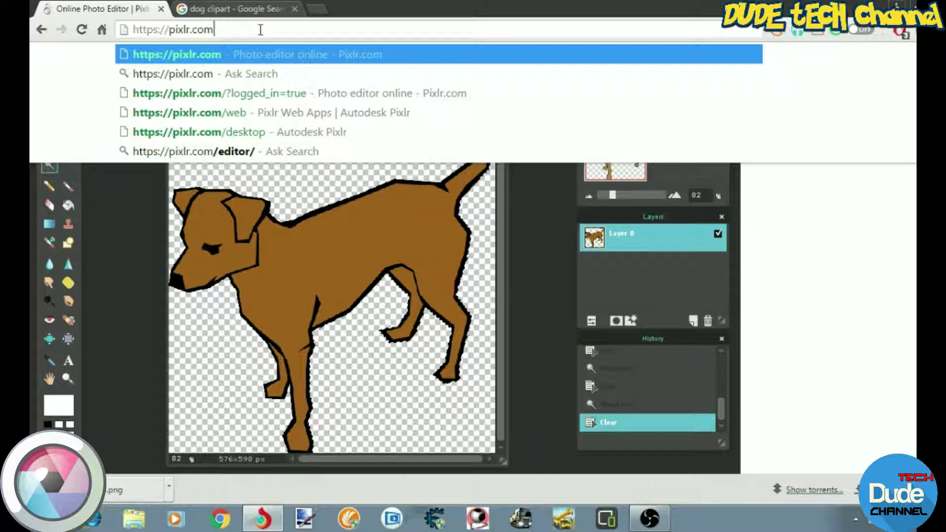
key(Return)
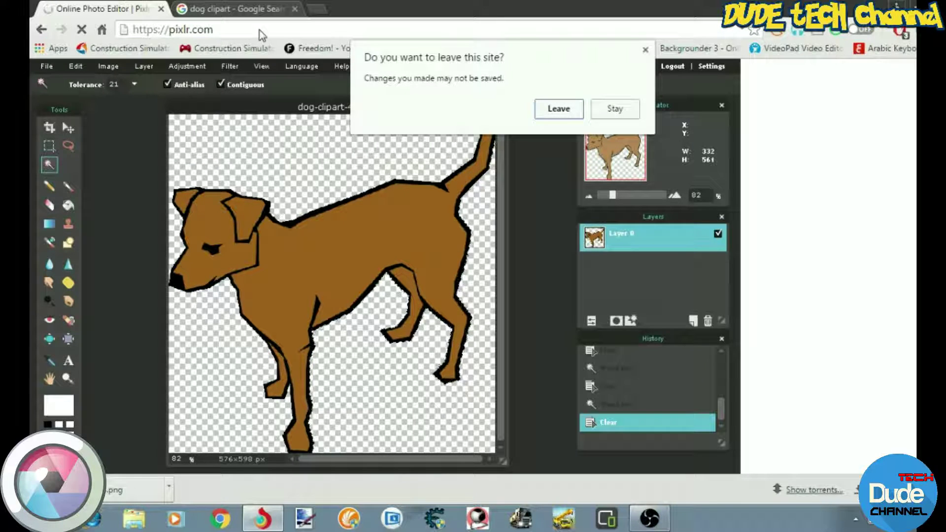
click(561, 110)
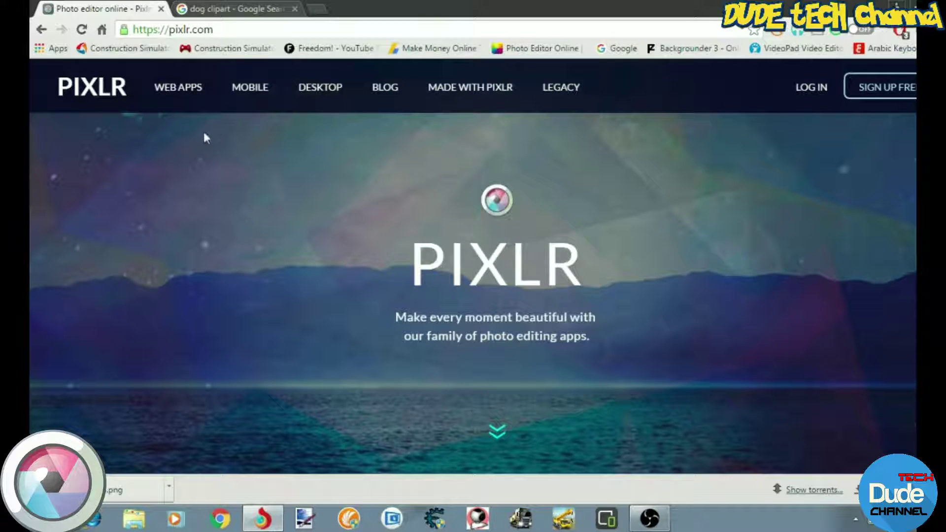
click(325, 93)
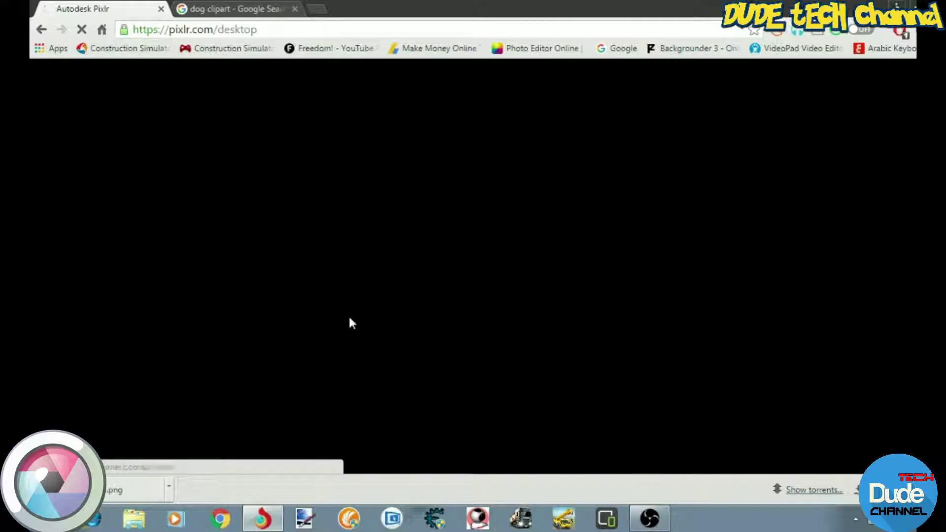
scroll(294, 330, down, 3)
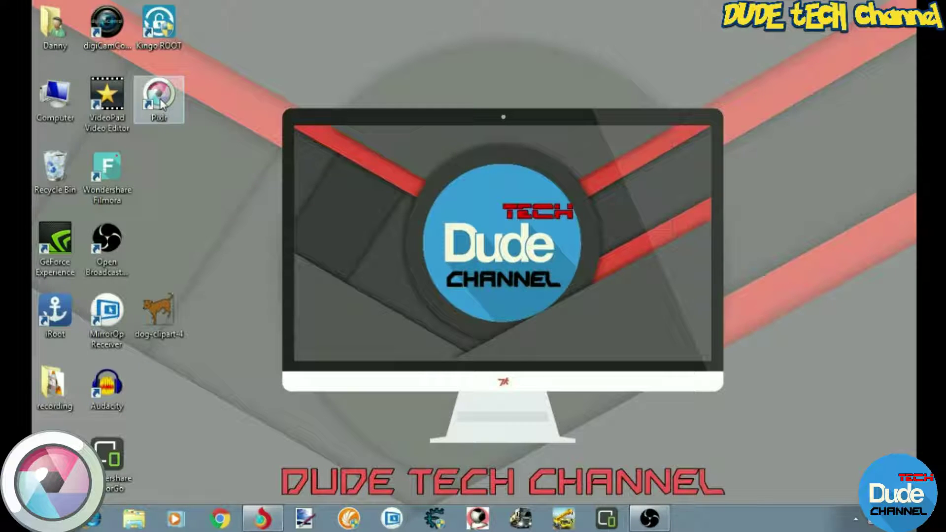
Launch the Pixlr desktop app and open Snapshot - 3 from the Pictures library.
double_click(161, 103)
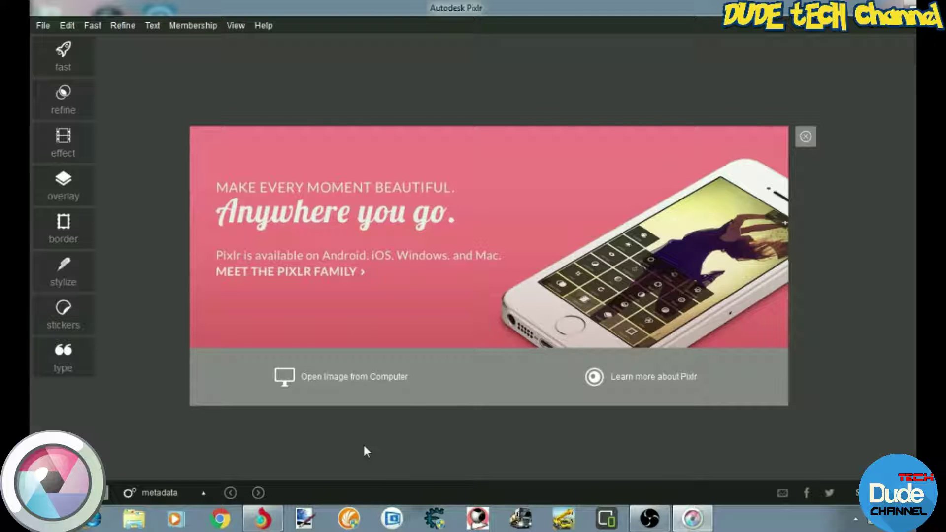
click(328, 380)
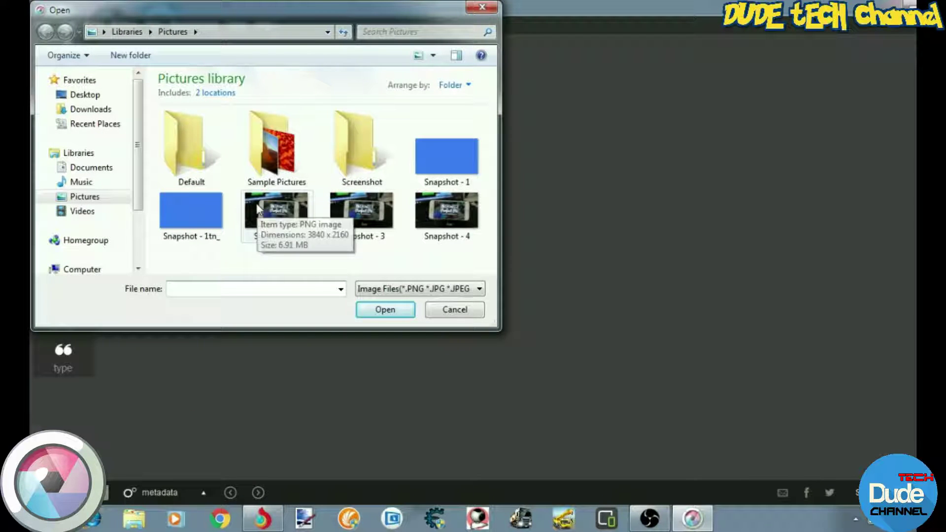
click(357, 221)
double_click(358, 222)
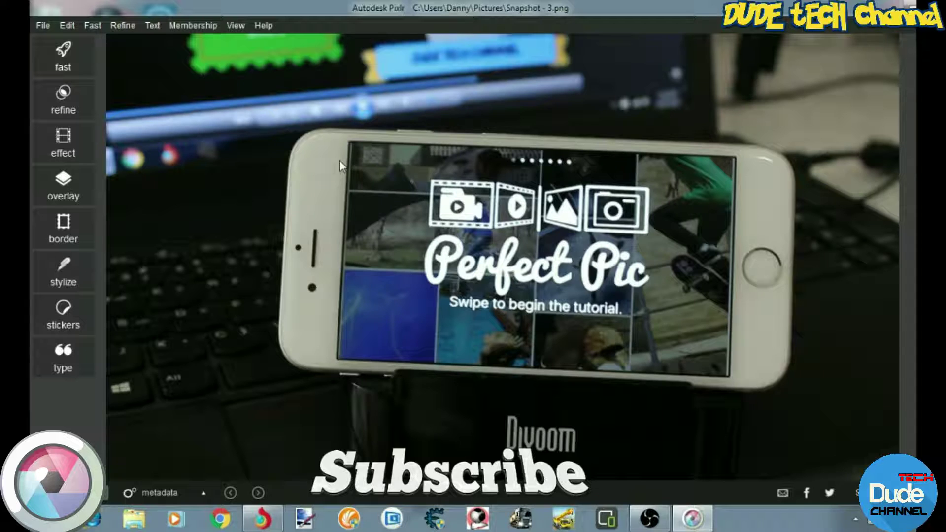
click(63, 52)
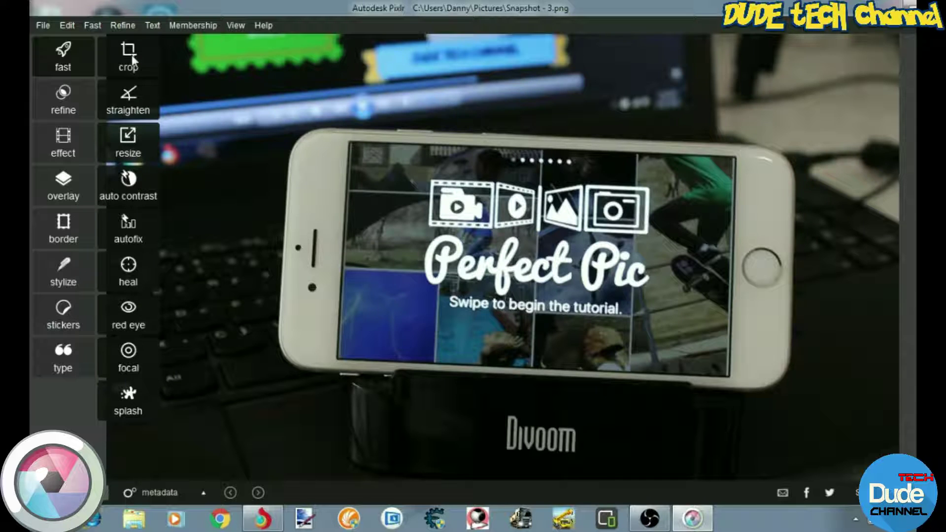
click(130, 53)
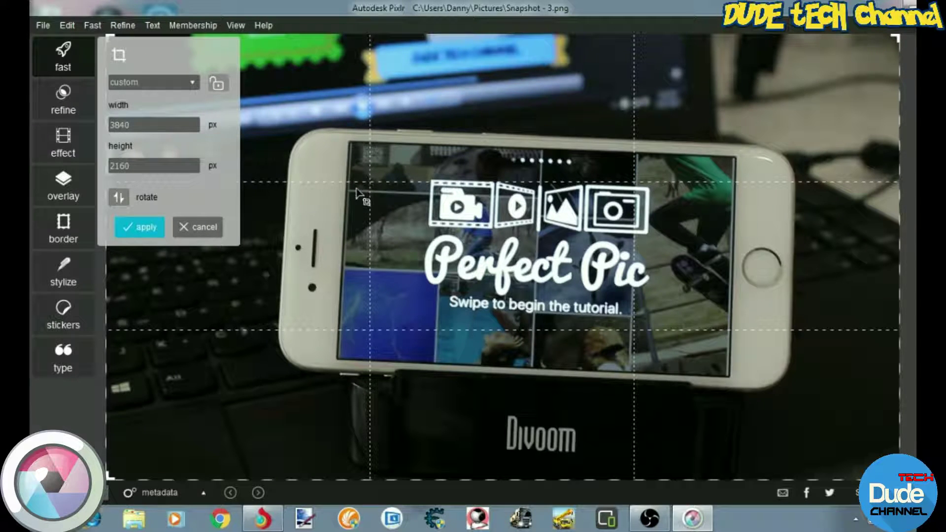
drag(373, 183, 791, 400)
drag(373, 400, 291, 400)
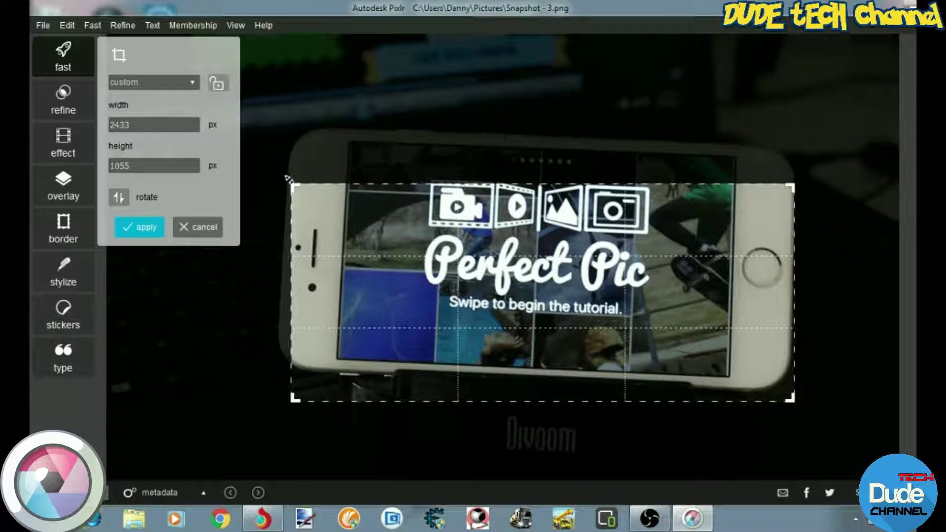
drag(288, 178, 283, 87)
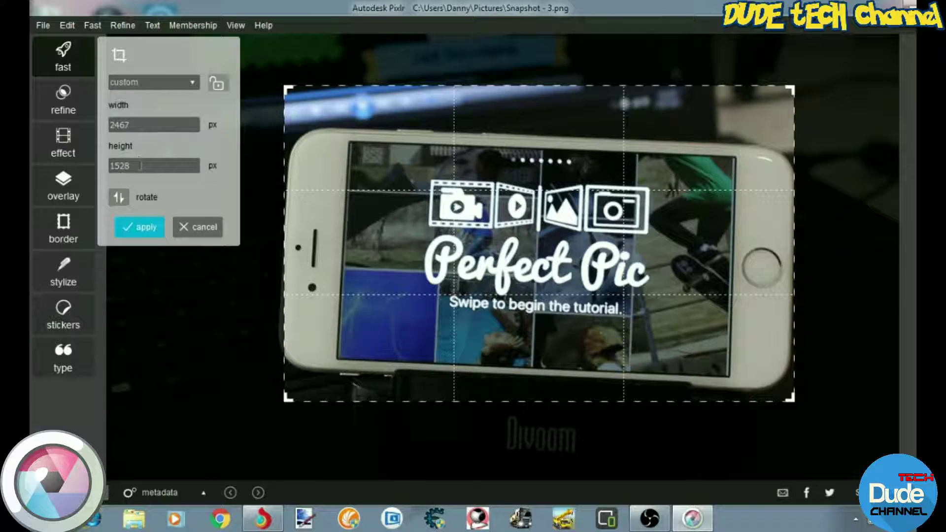
click(203, 230)
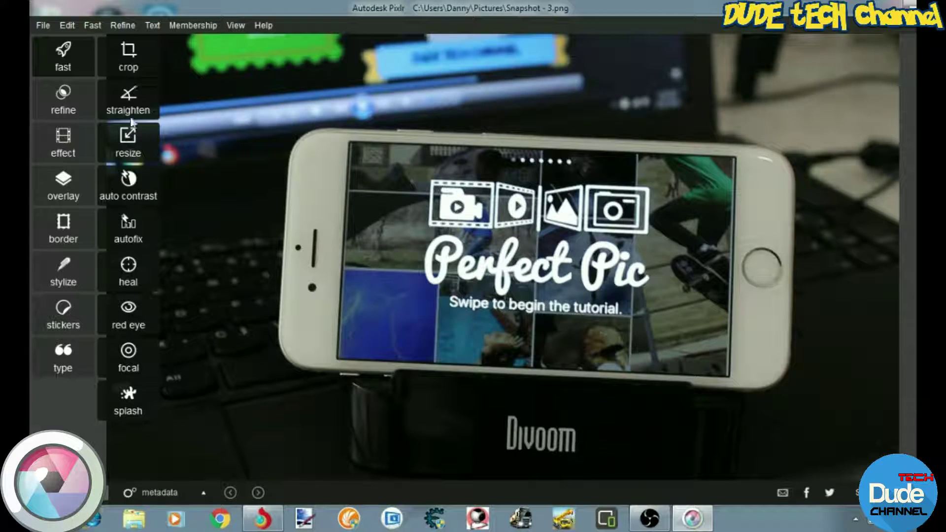
Try a roughly 20-degree straighten and a resize, discard both, then preview auto contrast.
click(130, 97)
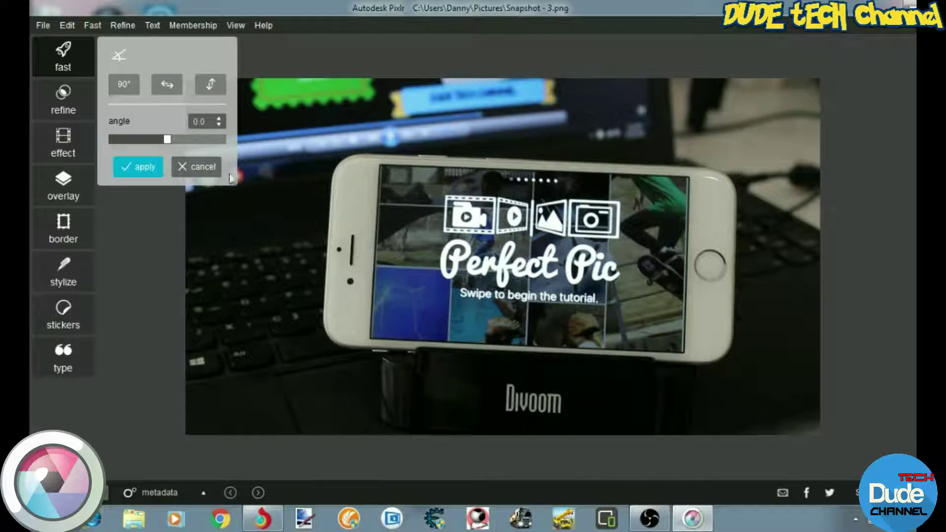
drag(167, 138, 191, 144)
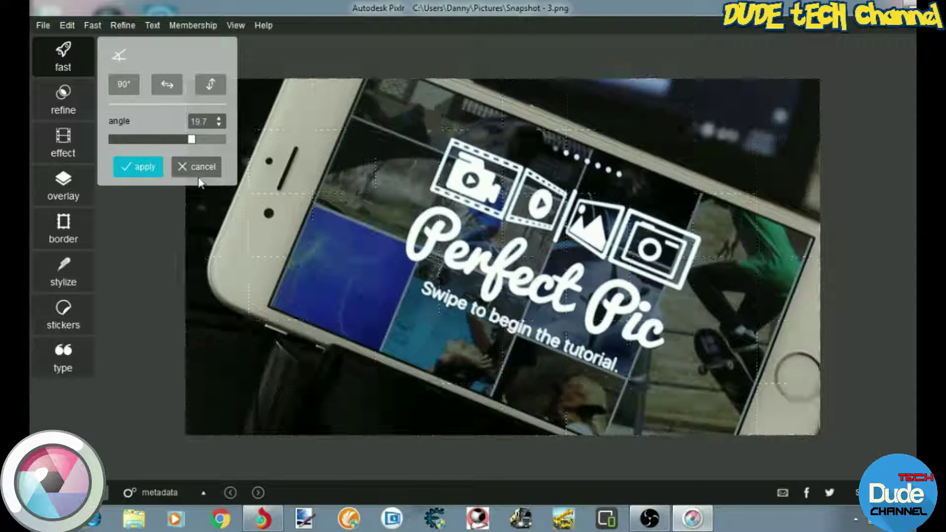
click(200, 170)
click(128, 140)
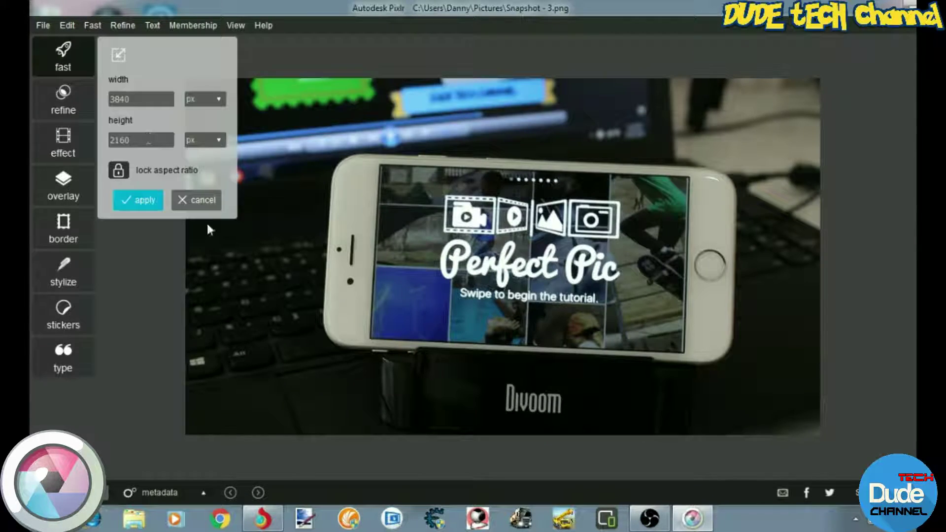
click(181, 208)
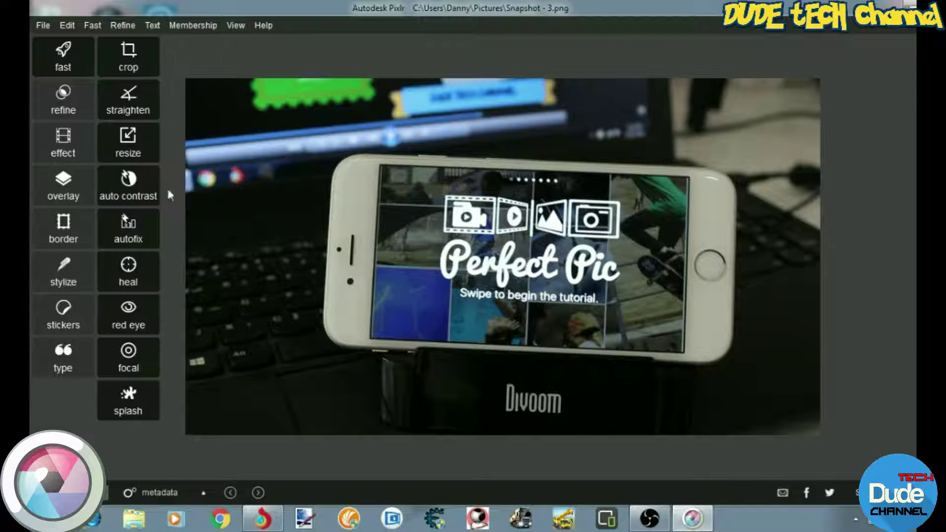
click(125, 192)
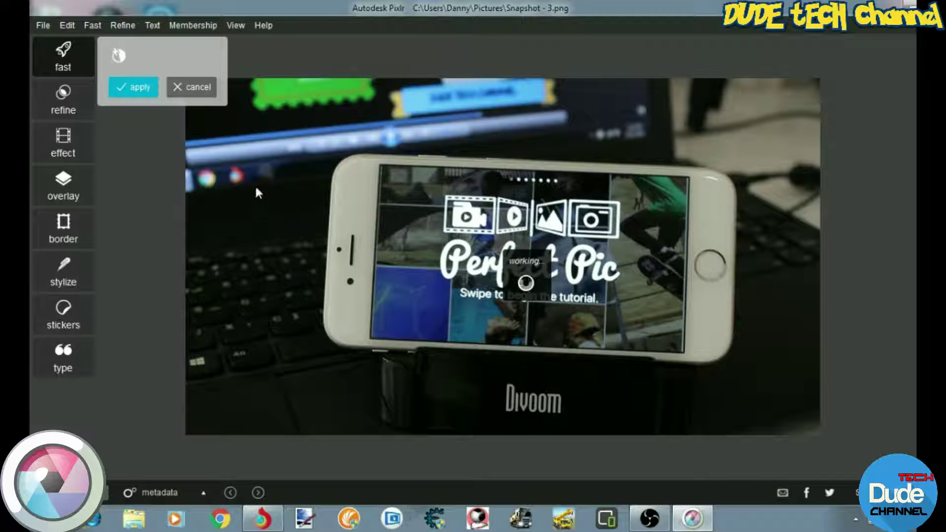
Discard the auto contrast, then preview and discard the autofix adjustment.
click(191, 88)
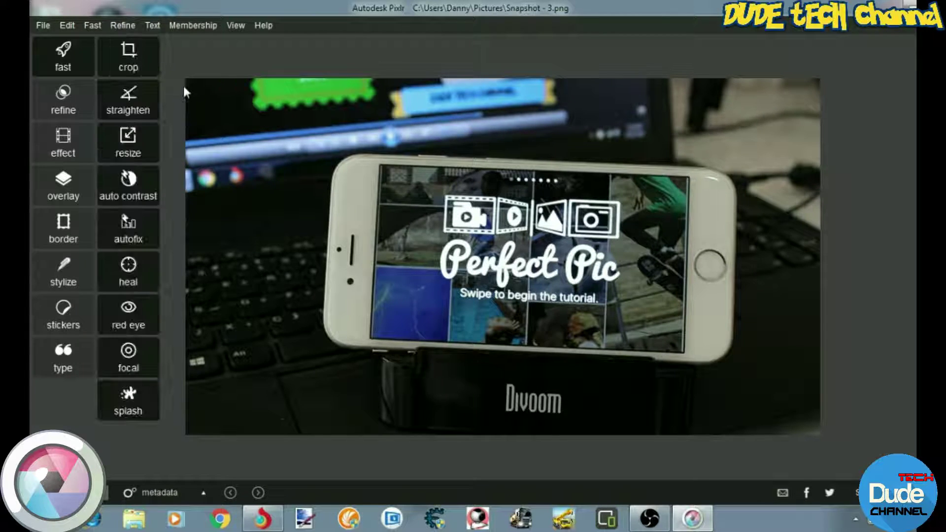
click(128, 227)
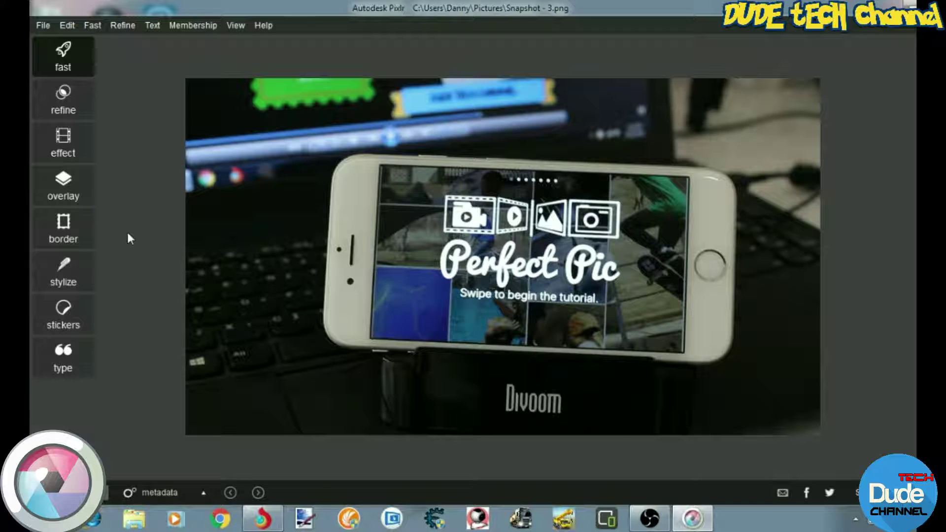
click(192, 89)
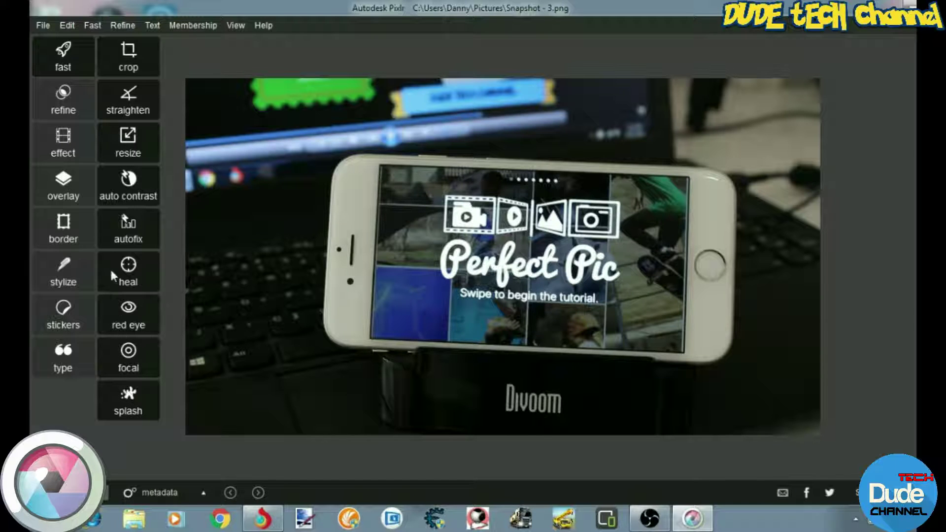
Shift hue and darken lightness in Refine > Color, then cancel the colour changes.
click(66, 95)
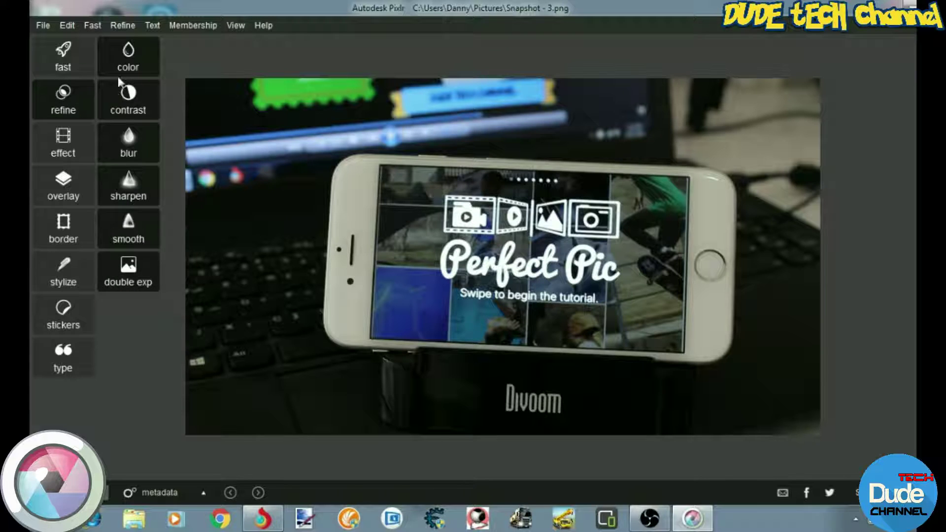
click(130, 55)
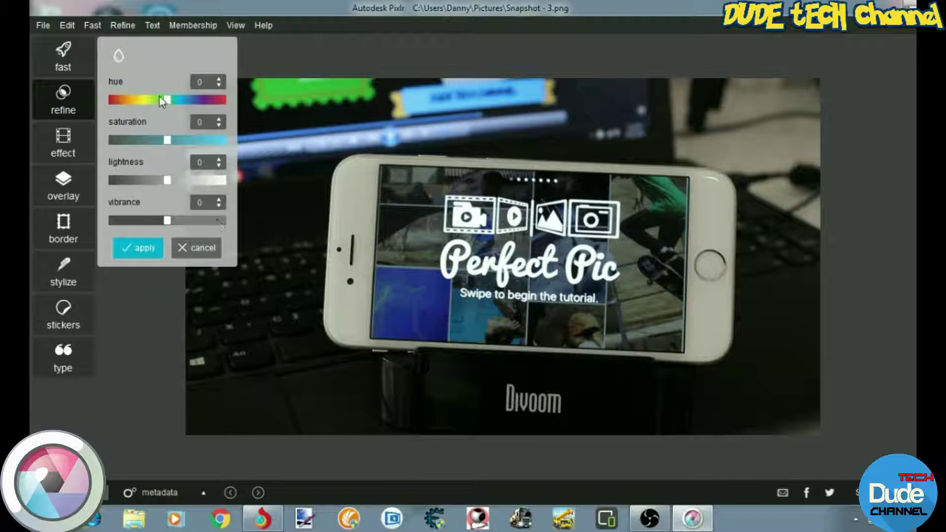
drag(169, 104, 179, 146)
mouse_move(168, 182)
mouse_down()
mouse_move(195, 181)
mouse_move(146, 186)
mouse_move(165, 183)
mouse_up()
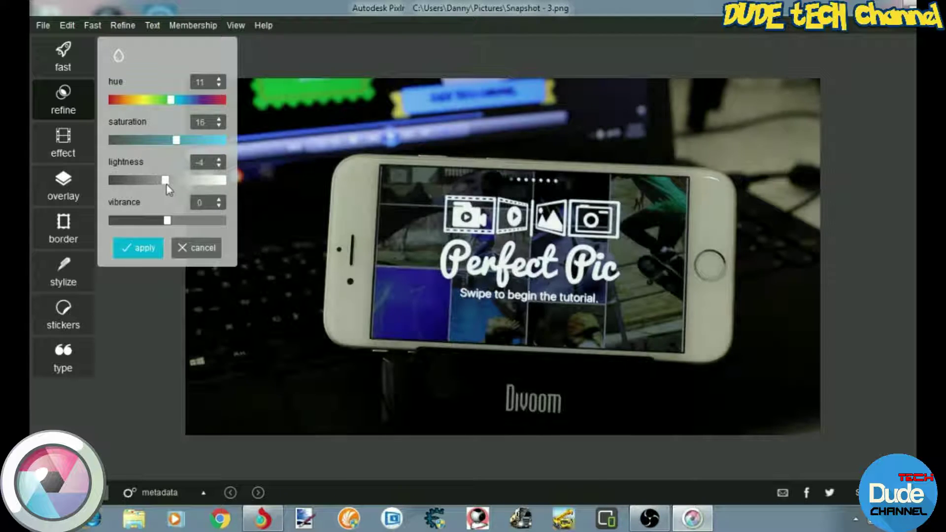
click(189, 249)
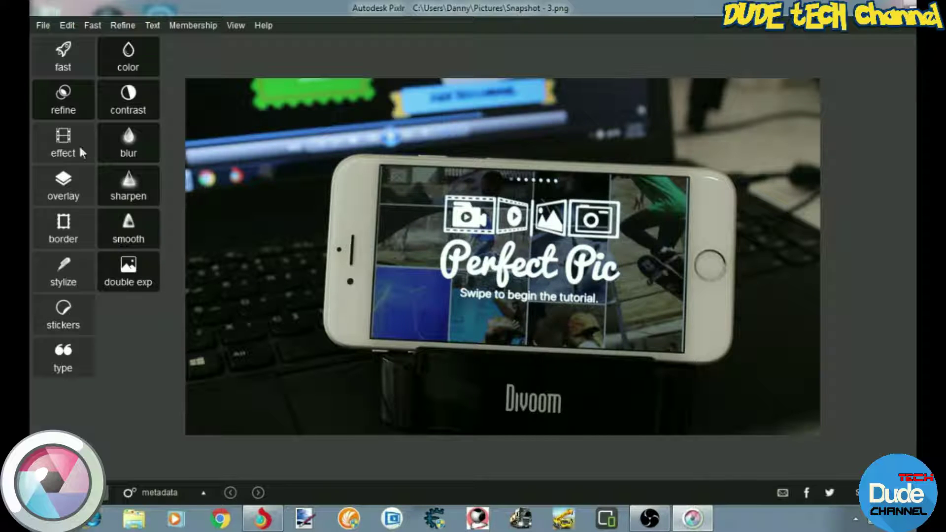
Browse the default effect presets and close them without applying any.
click(61, 140)
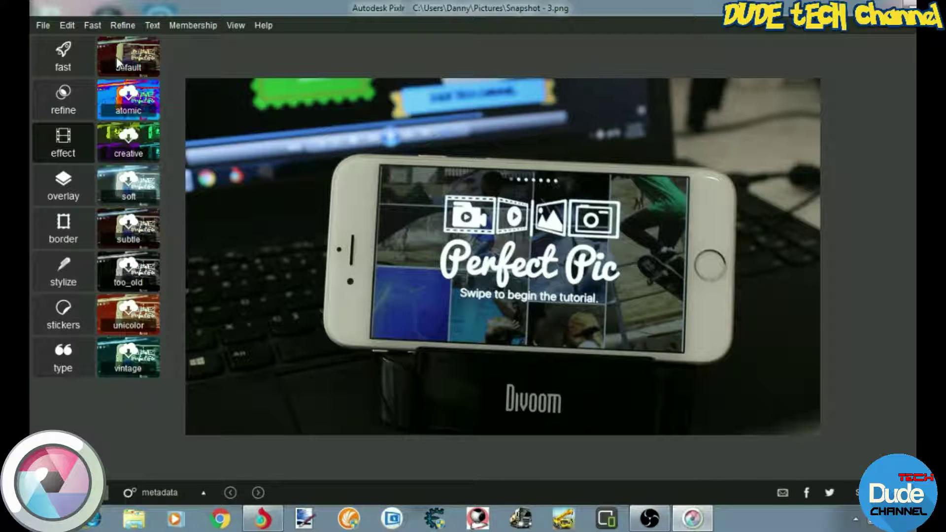
click(116, 58)
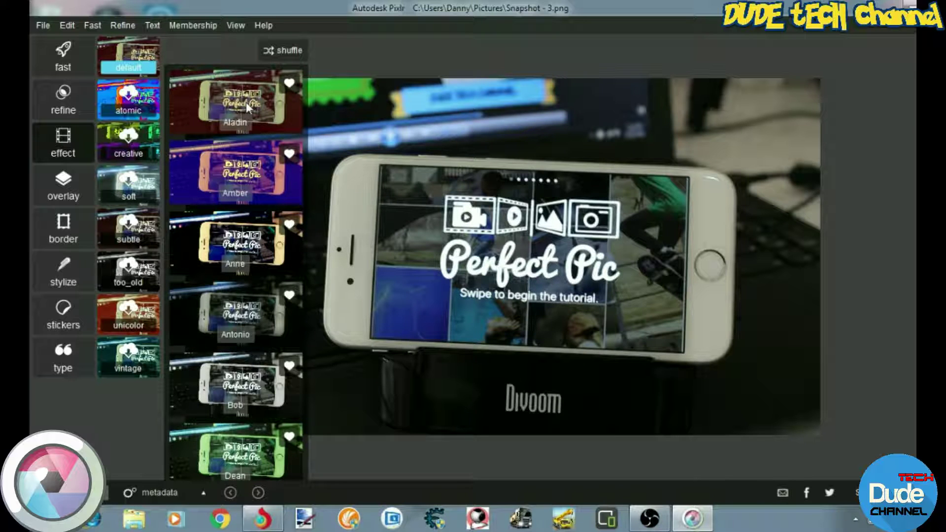
click(61, 146)
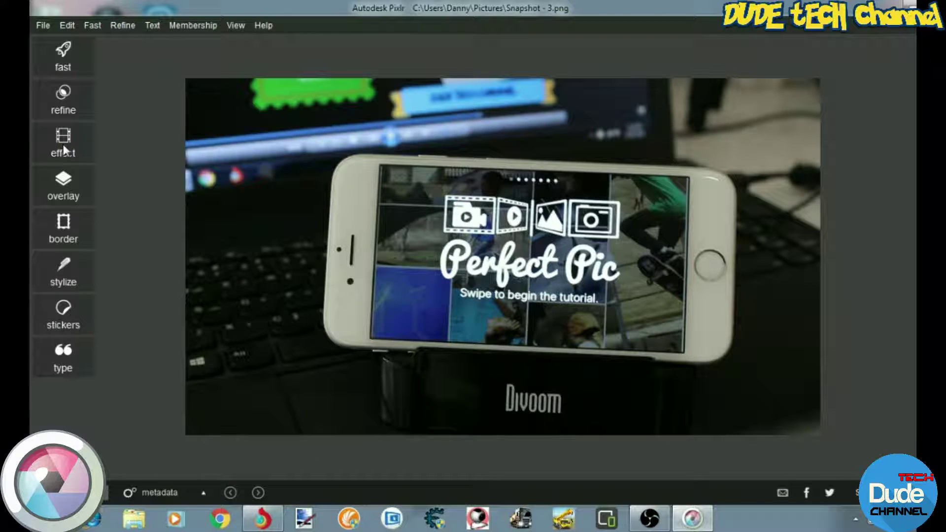
Download the colour overlay set, preview dido then blush at lower opacity, and discard it.
click(65, 186)
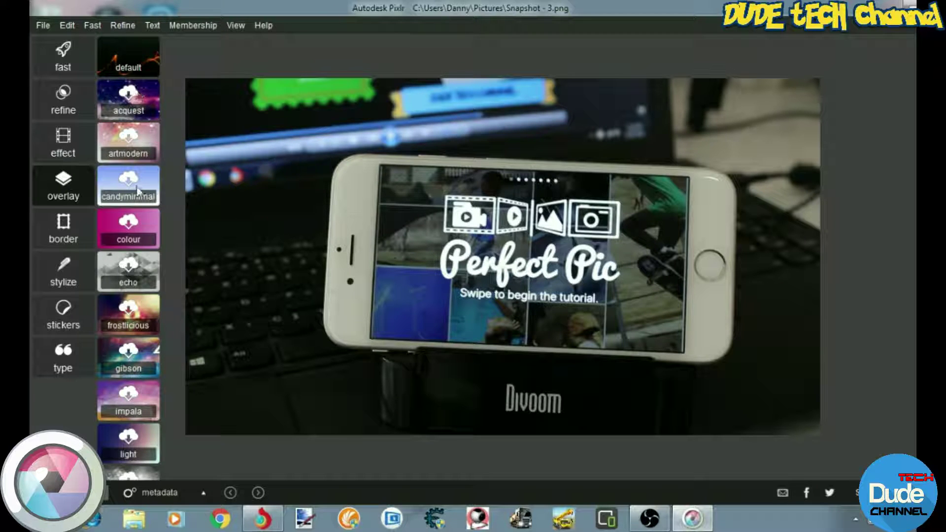
scroll(138, 189, down, 2)
scroll(137, 186, up, 2)
click(128, 222)
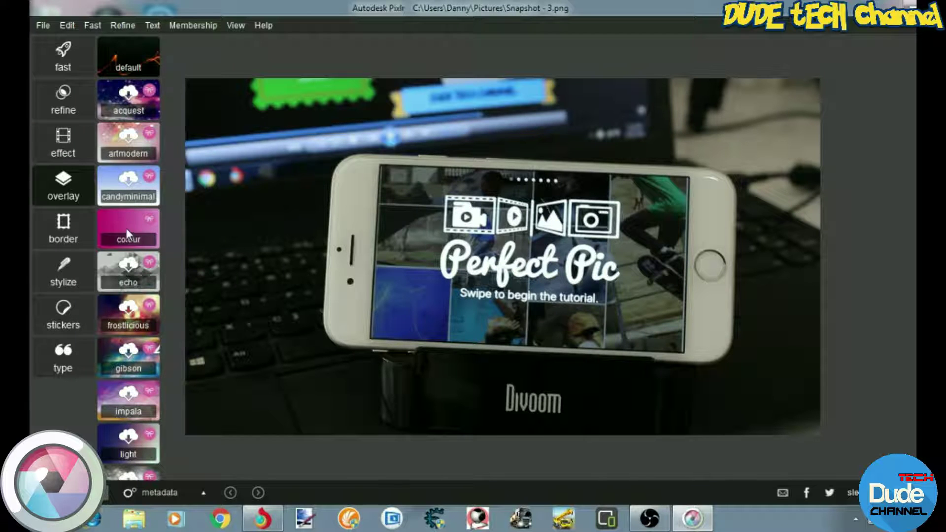
click(130, 229)
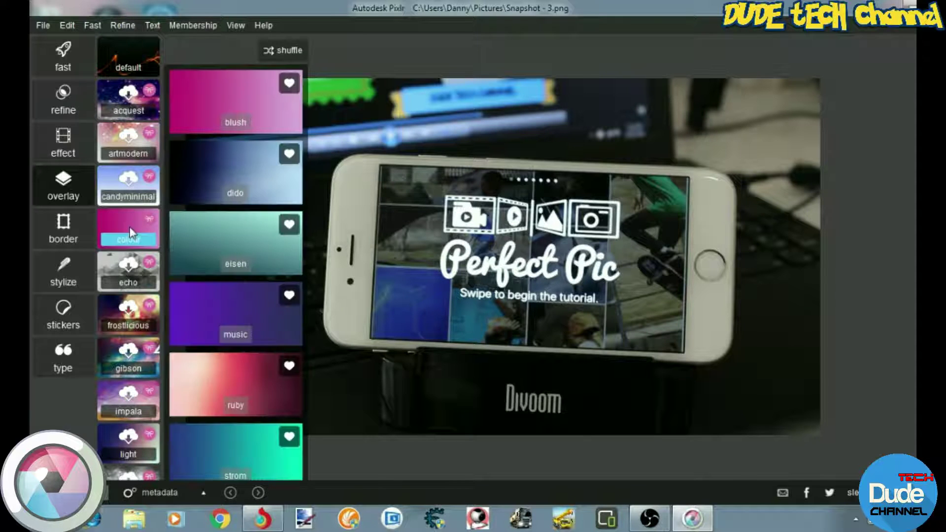
click(229, 174)
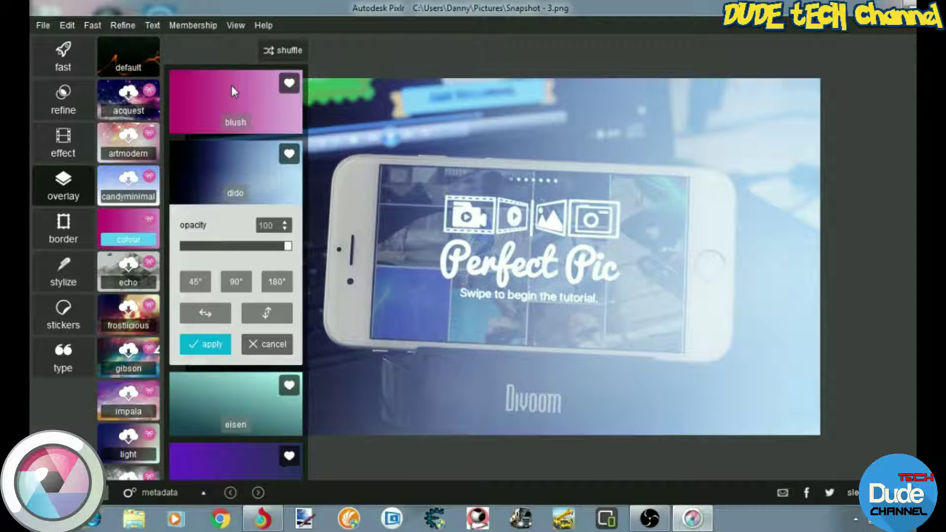
click(228, 94)
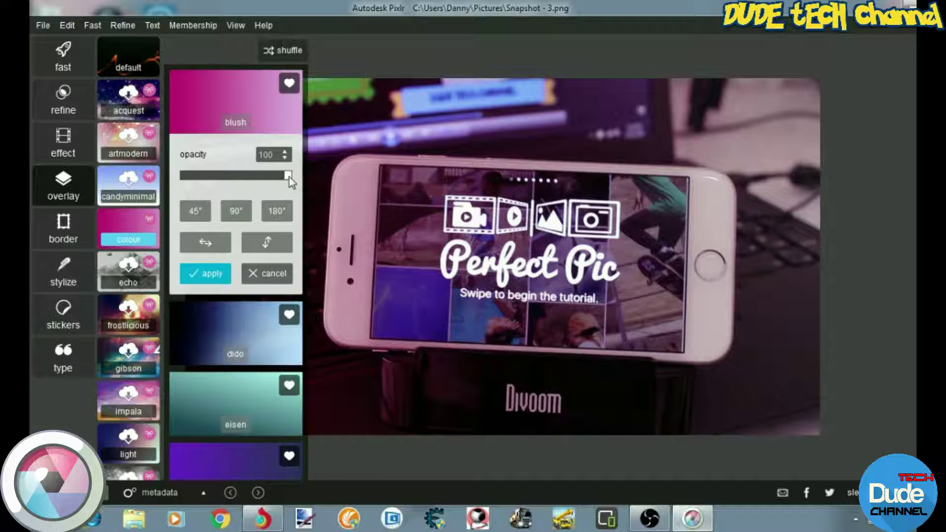
drag(288, 176, 267, 175)
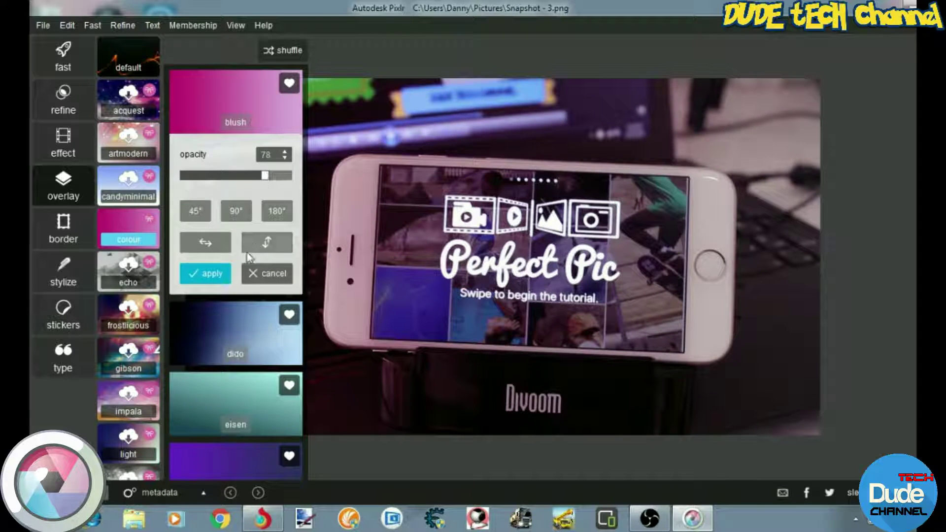
click(275, 273)
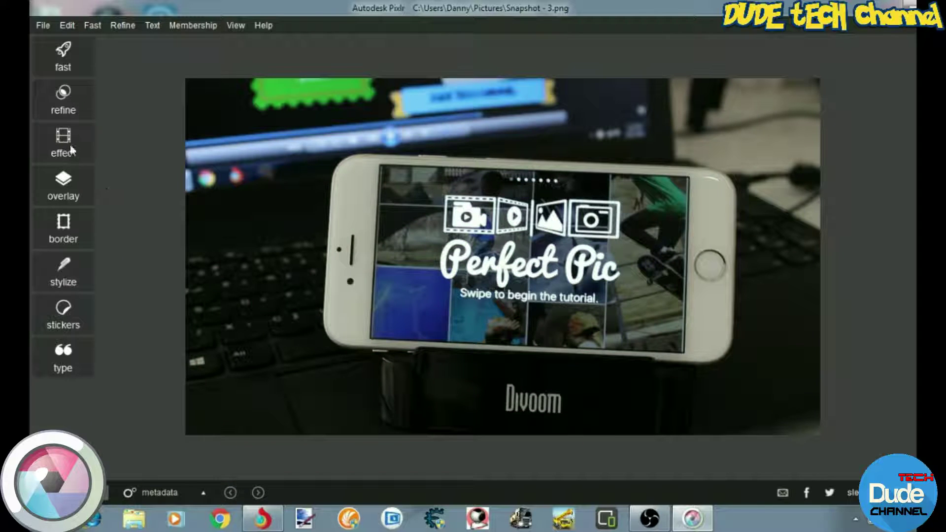
Preview the echo pack's angel and 11283 overlays, test strength, then drop them for borders.
click(63, 186)
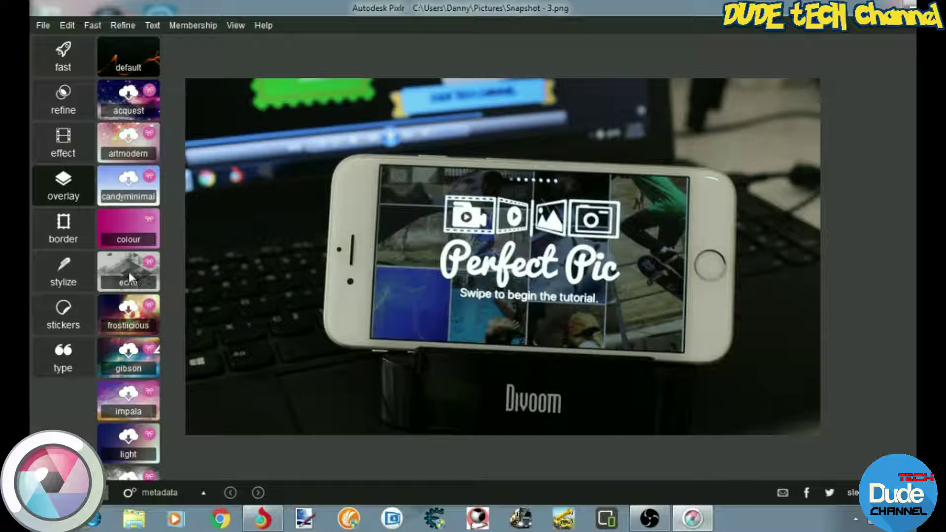
click(128, 271)
click(230, 174)
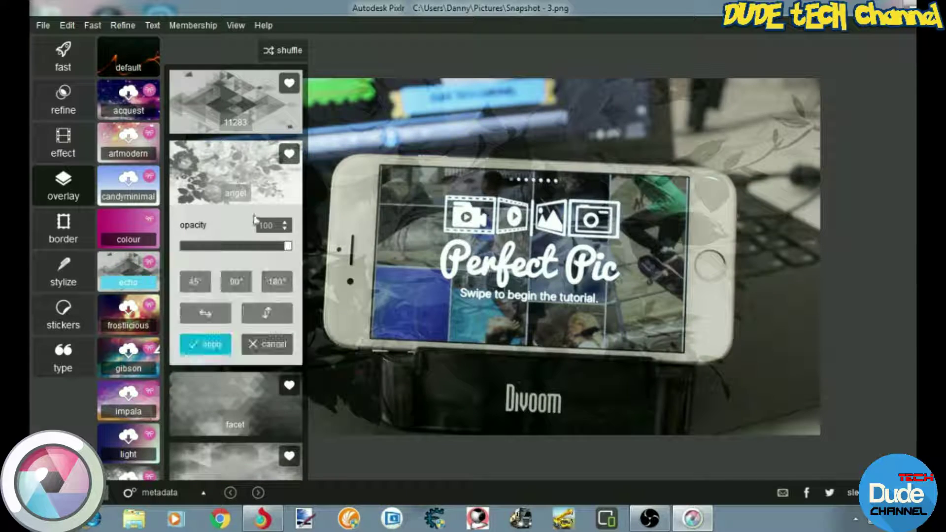
click(247, 129)
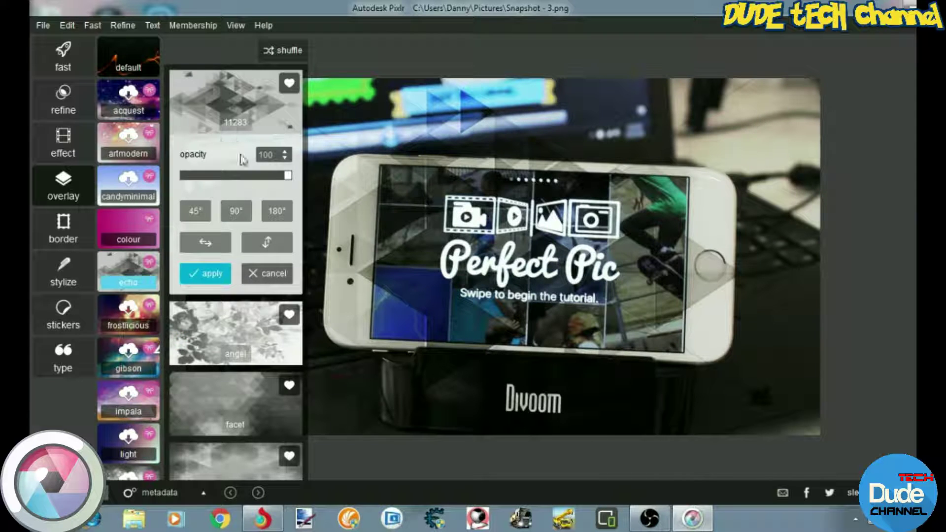
mouse_move(288, 176)
mouse_down()
mouse_move(222, 183)
mouse_move(291, 187)
mouse_up()
click(63, 232)
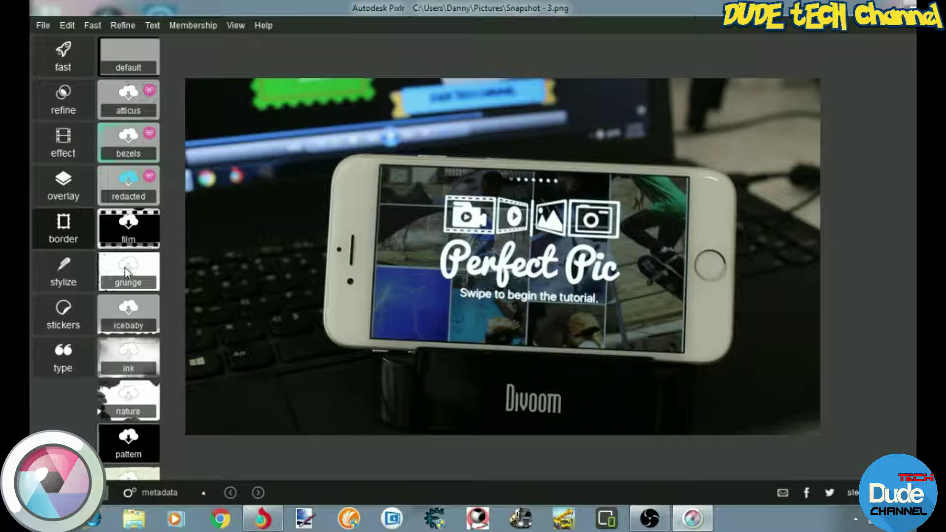
Preview the 3carnivore border from the redacted pack, test its fade, then discard it.
click(125, 185)
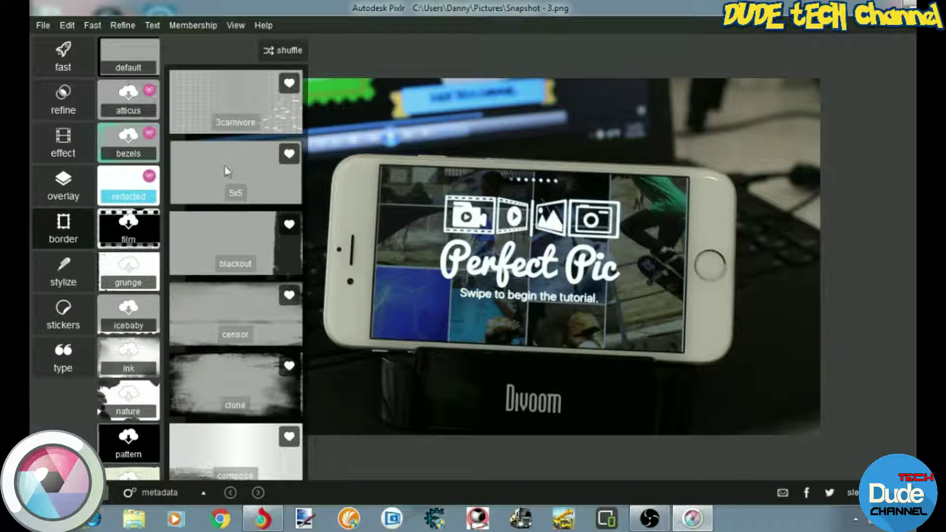
click(232, 90)
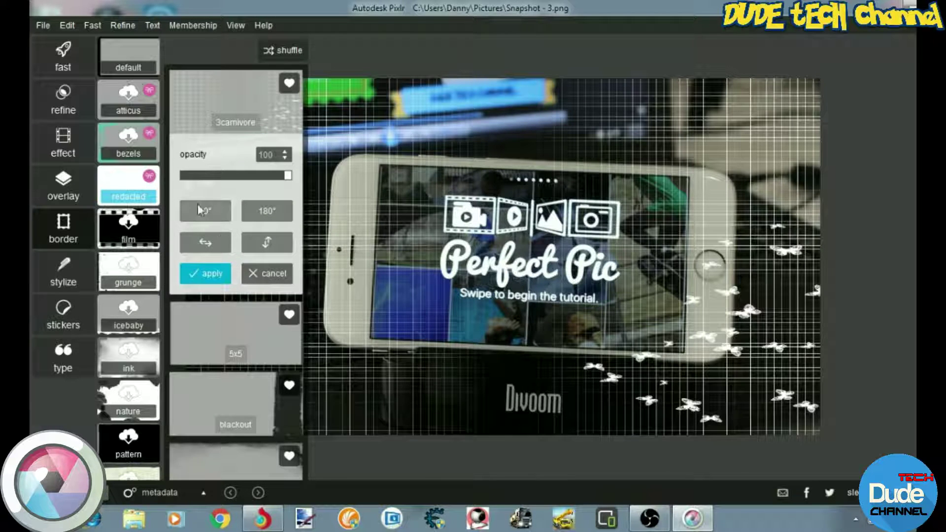
mouse_move(288, 176)
mouse_down()
mouse_move(241, 178)
mouse_move(304, 180)
mouse_up()
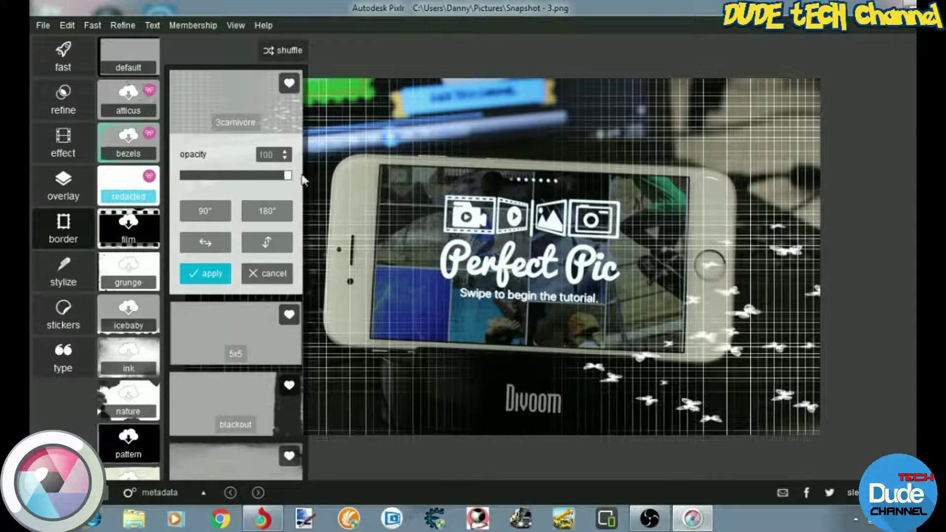
click(63, 270)
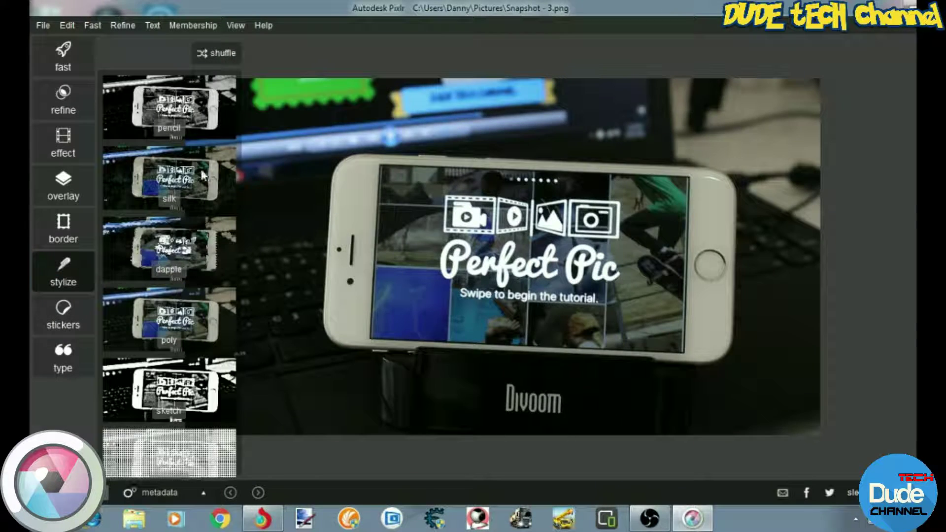
Preview the dapple stylize effect at about half strength, then the silk effect, discarding both.
click(191, 253)
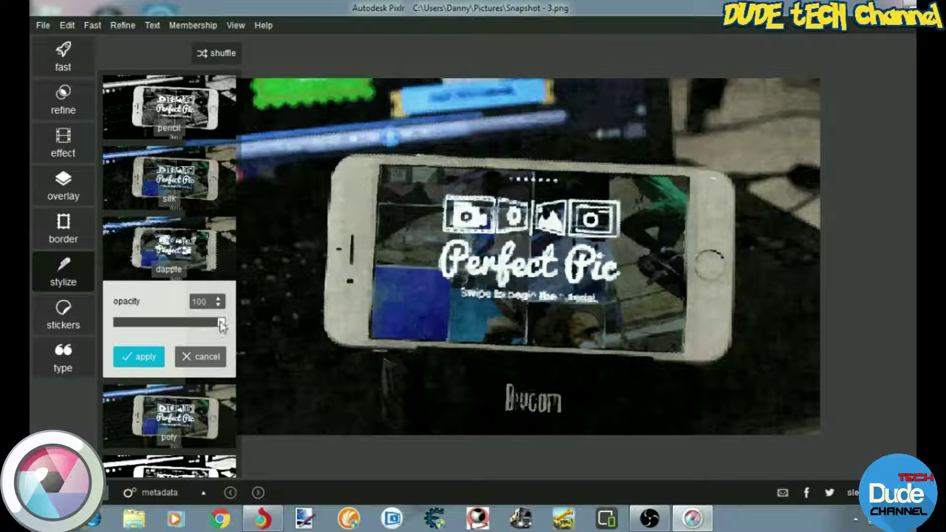
drag(220, 323, 178, 323)
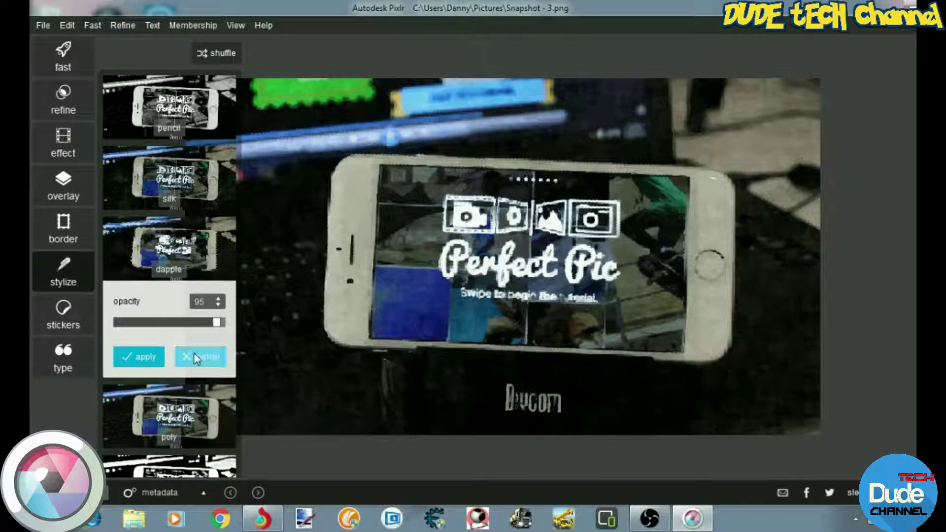
click(201, 356)
click(69, 271)
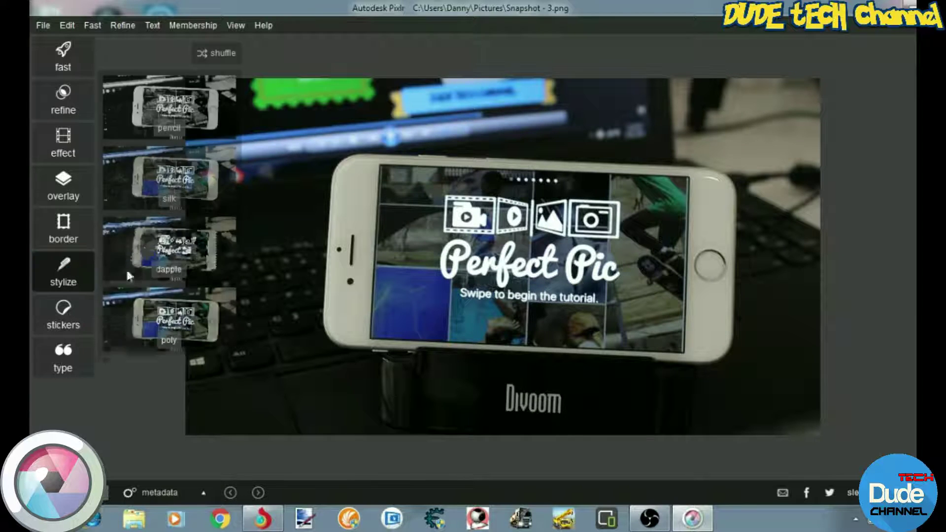
click(154, 190)
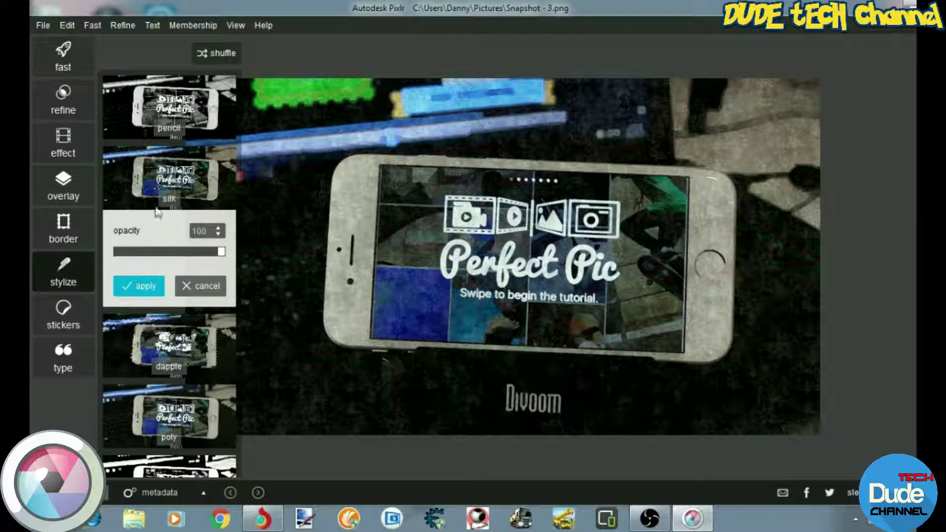
click(66, 320)
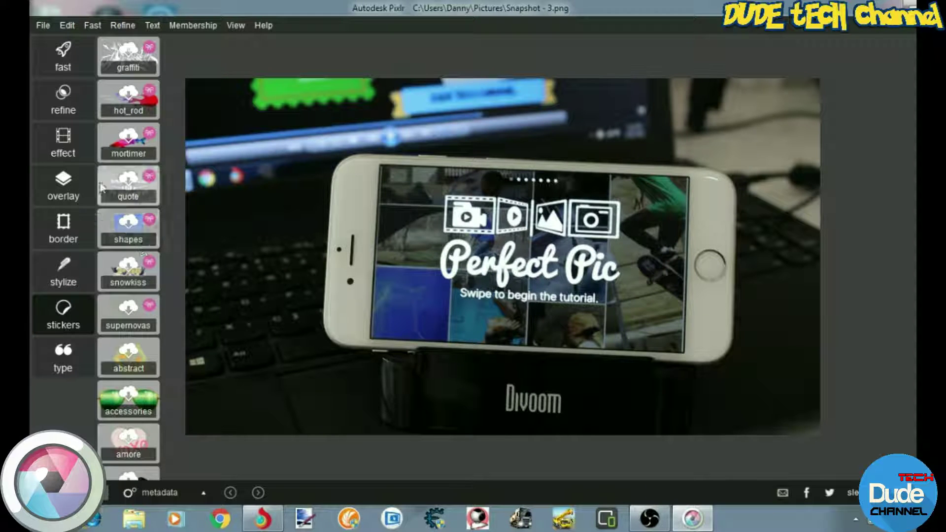
Add the mortimer pack's general horse sticker, enlarge it, and place it upright on the phone's lower-left.
click(130, 140)
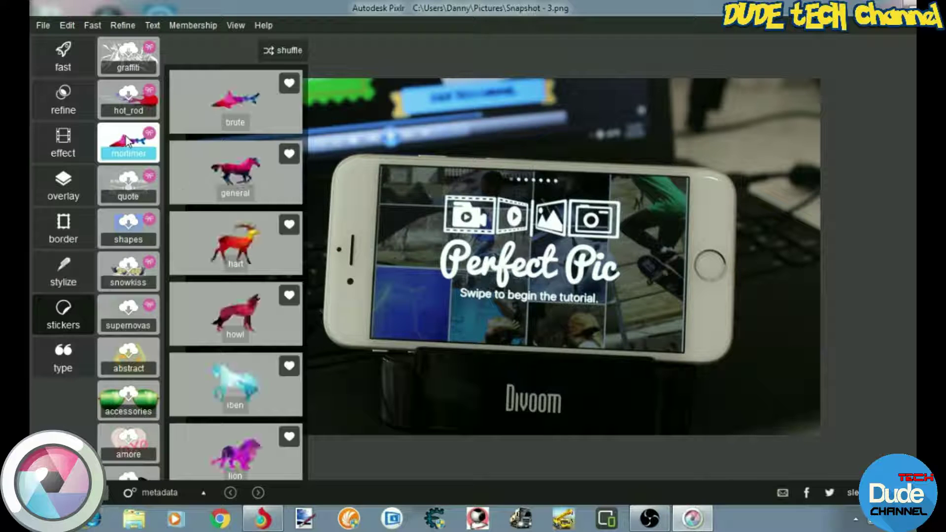
click(224, 180)
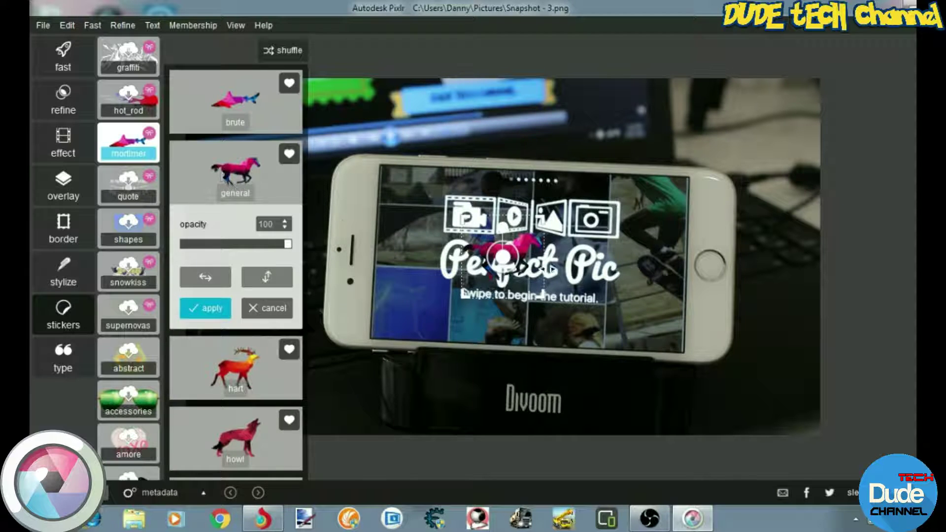
drag(500, 257, 446, 121)
drag(414, 160, 318, 253)
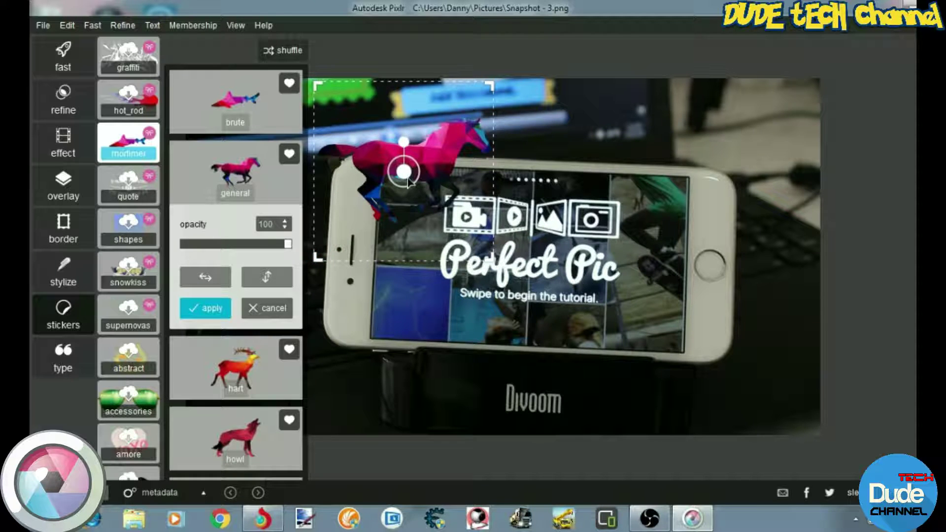
drag(407, 181, 436, 161)
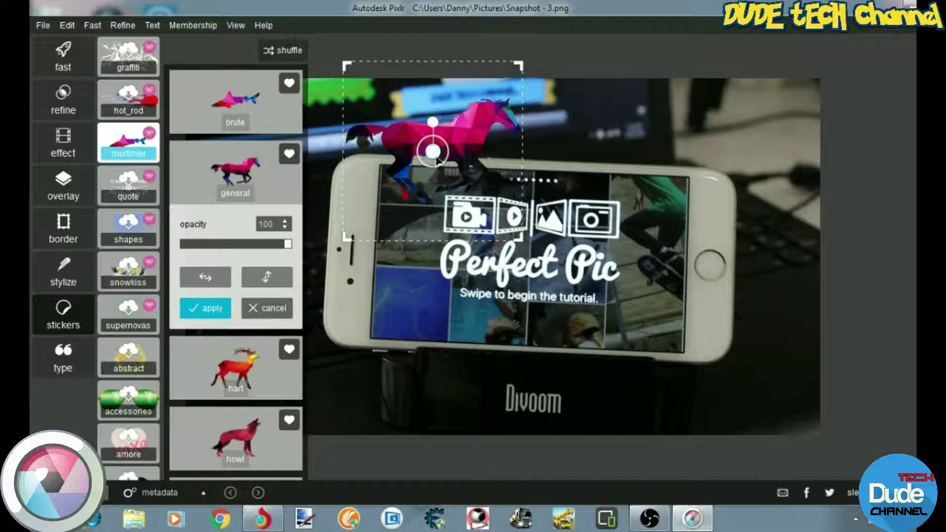
drag(440, 127, 427, 182)
drag(365, 49, 446, 42)
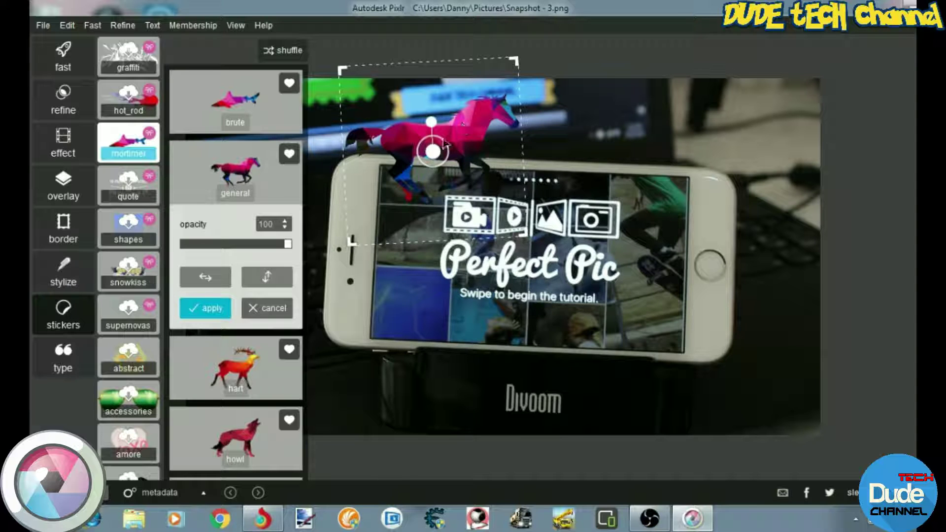
drag(435, 154, 428, 319)
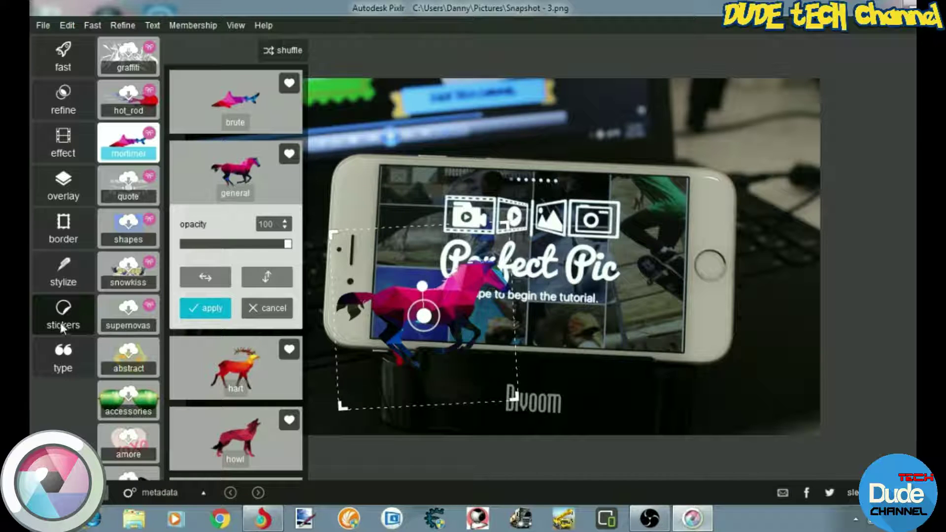
Try text settings, keeping Arial, size 60 and opacity 100, then cancel without adding text.
click(68, 374)
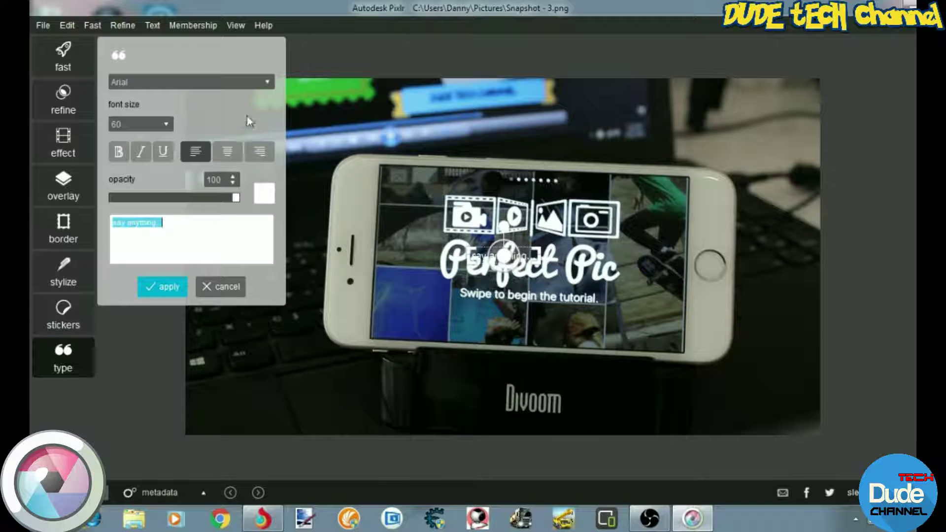
click(267, 82)
click(267, 81)
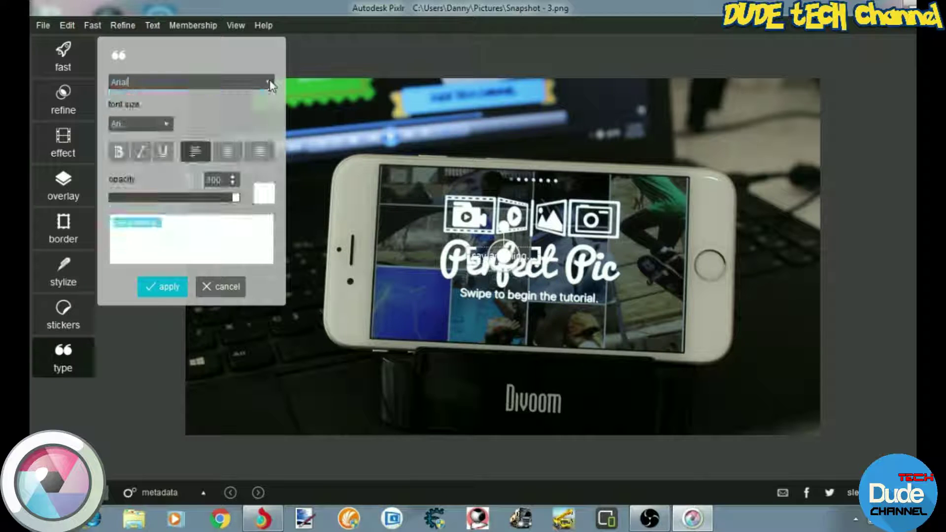
click(168, 124)
click(168, 124)
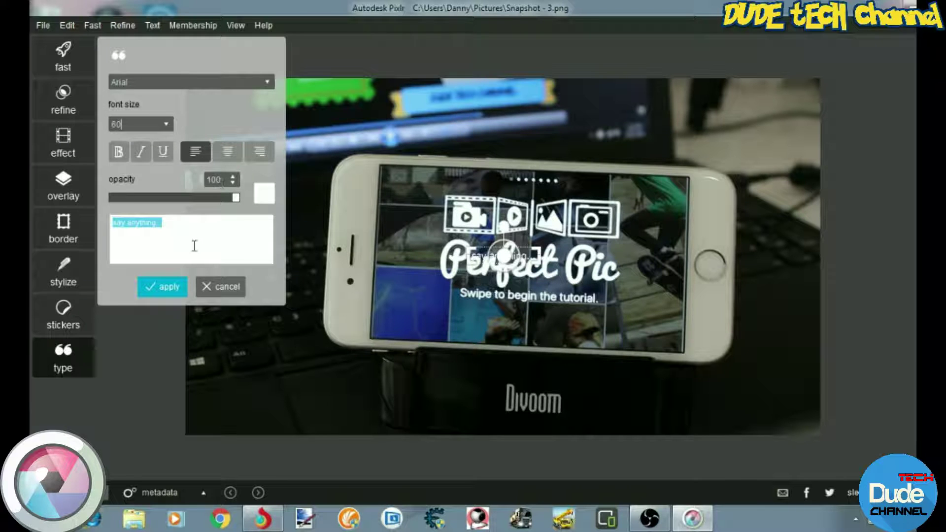
mouse_move(236, 199)
mouse_down()
mouse_move(151, 199)
mouse_move(253, 207)
mouse_up()
click(218, 286)
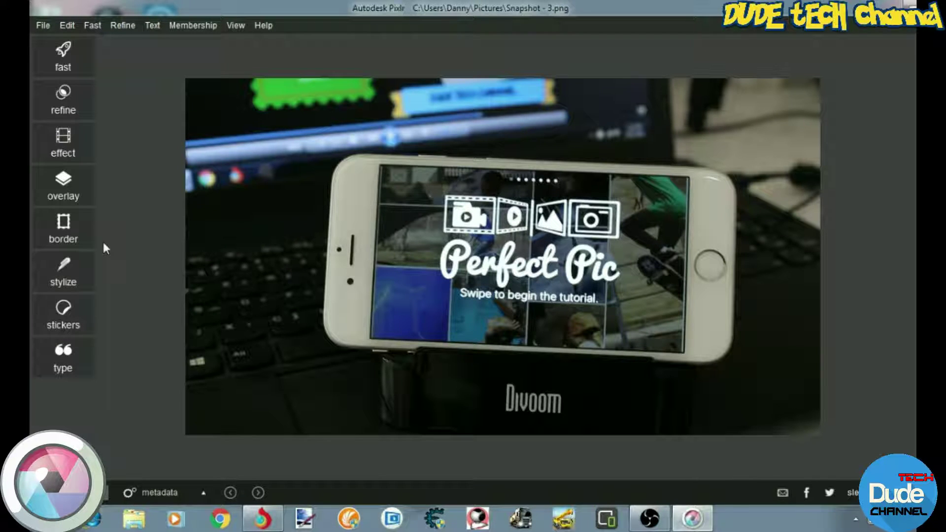